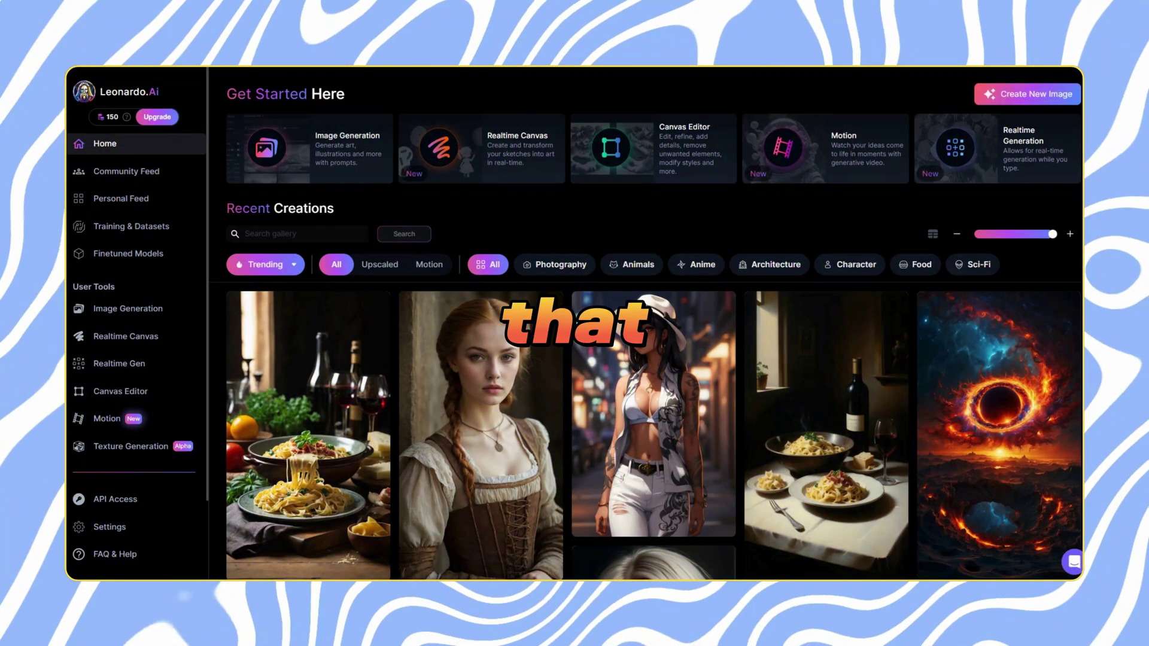
pyautogui.scroll(-6, 654, 359)
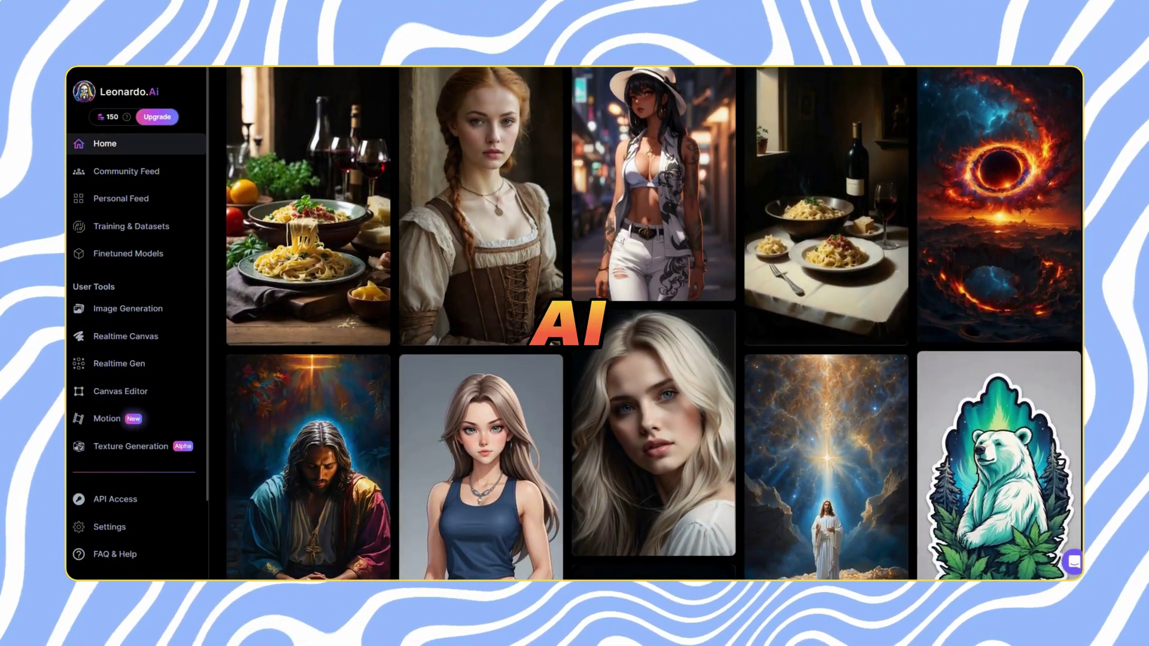
pyautogui.scroll(-9, 654, 323)
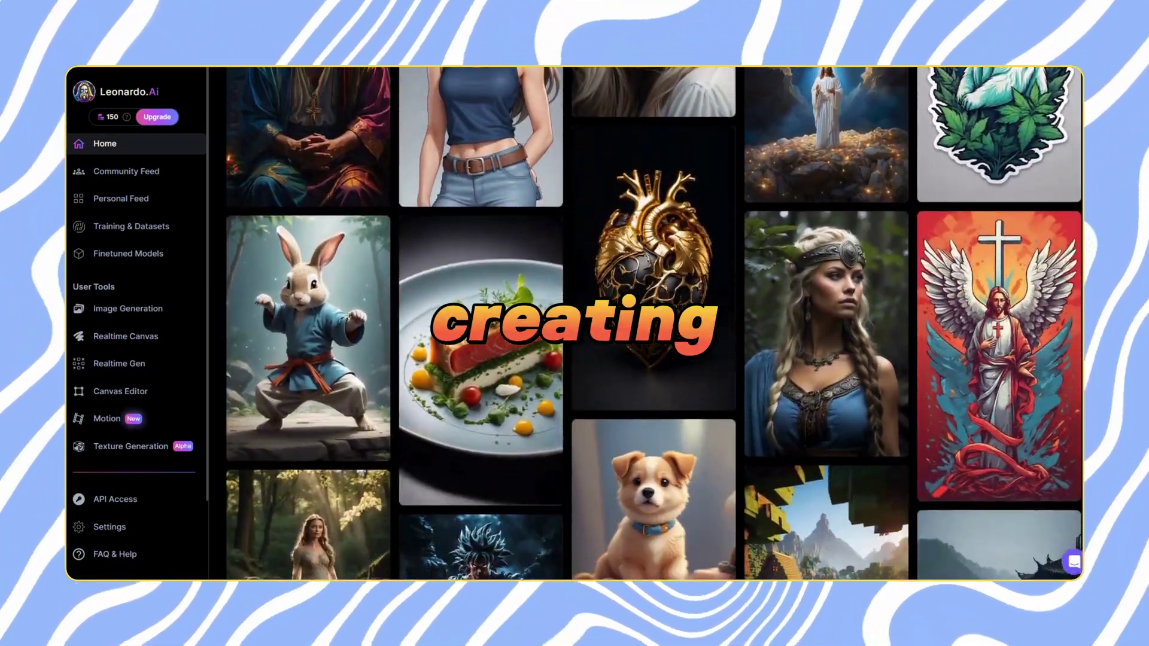
pyautogui.scroll(-7, 1080, 338)
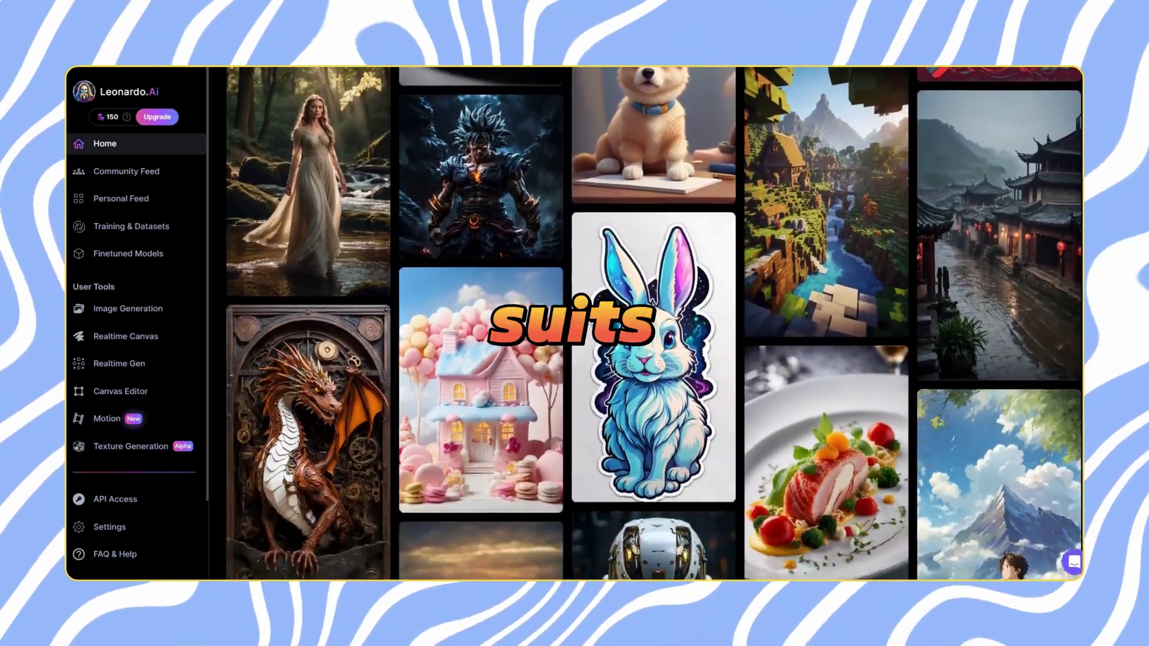
pyautogui.scroll(-8, 1079, 339)
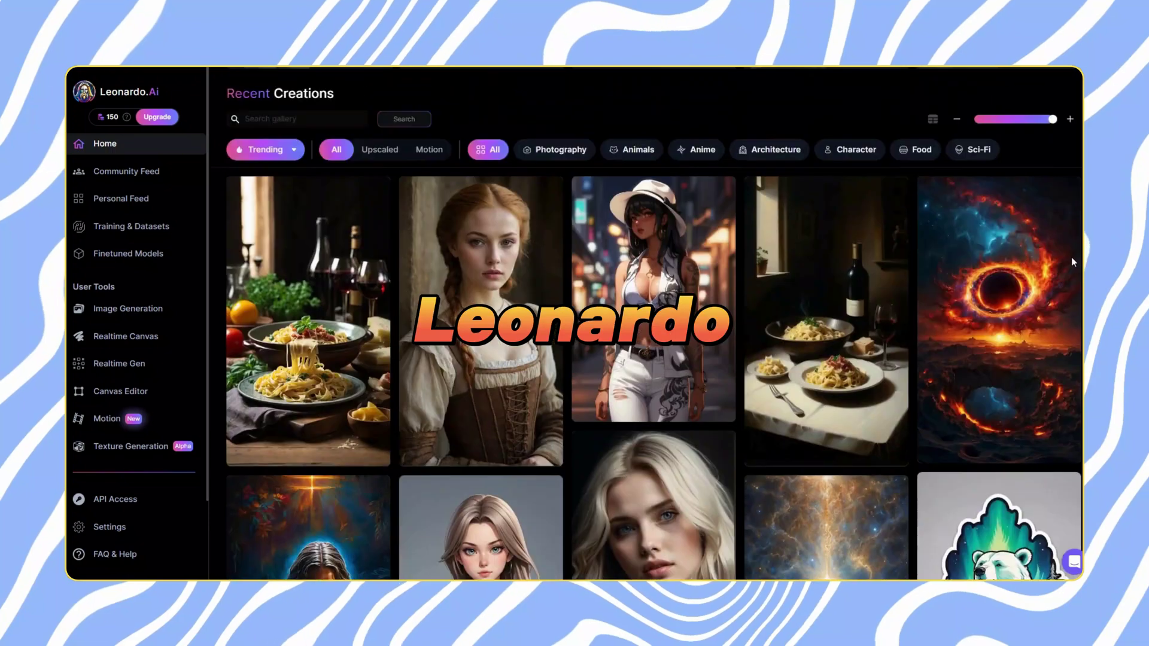
pyautogui.scroll(2, 1071, 262)
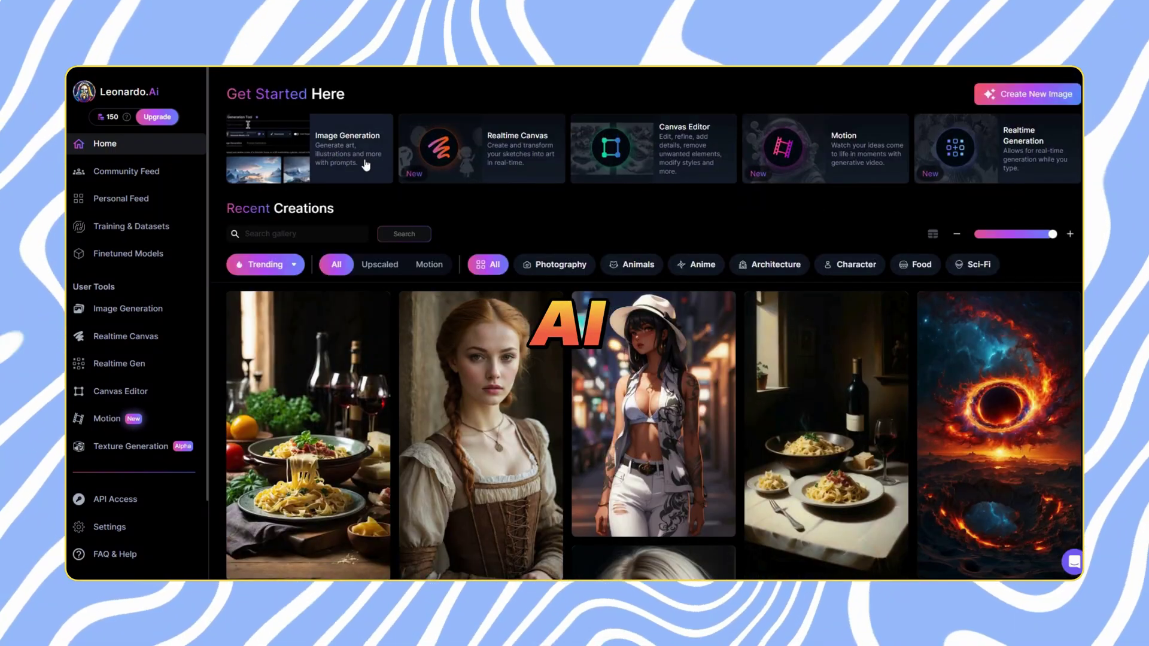
# Generate 768×1024 PhotoReal portraits of a smiling news anchor at a newsroom desk from the pasted prompt.
pyautogui.click(366, 165)
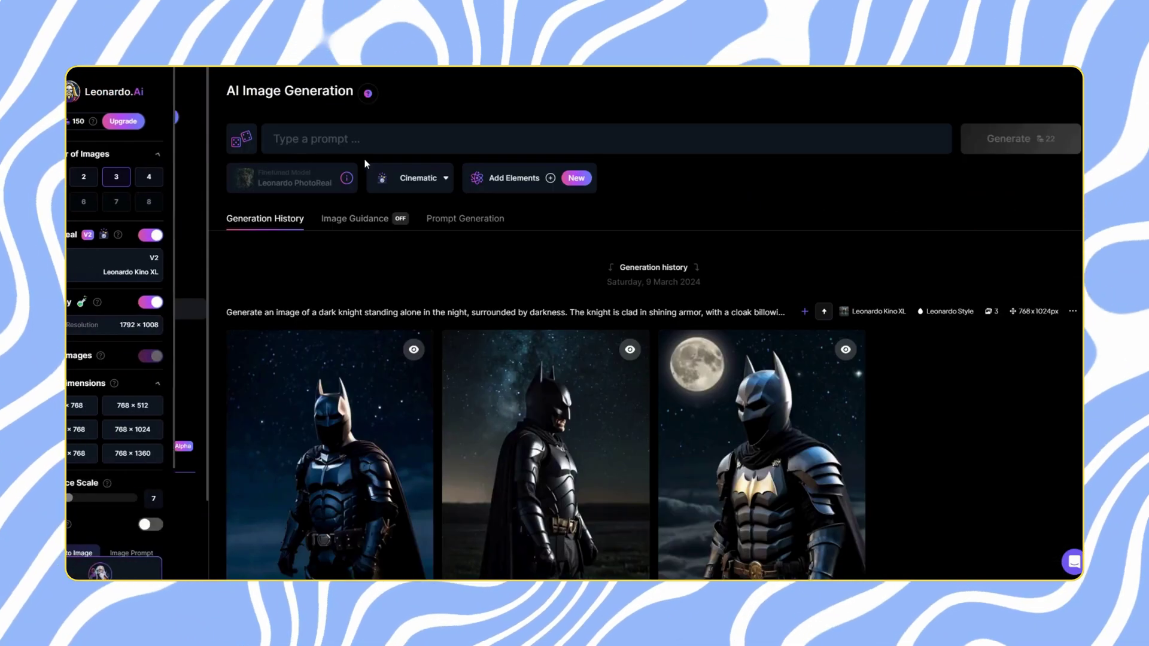
pyautogui.click(391, 146)
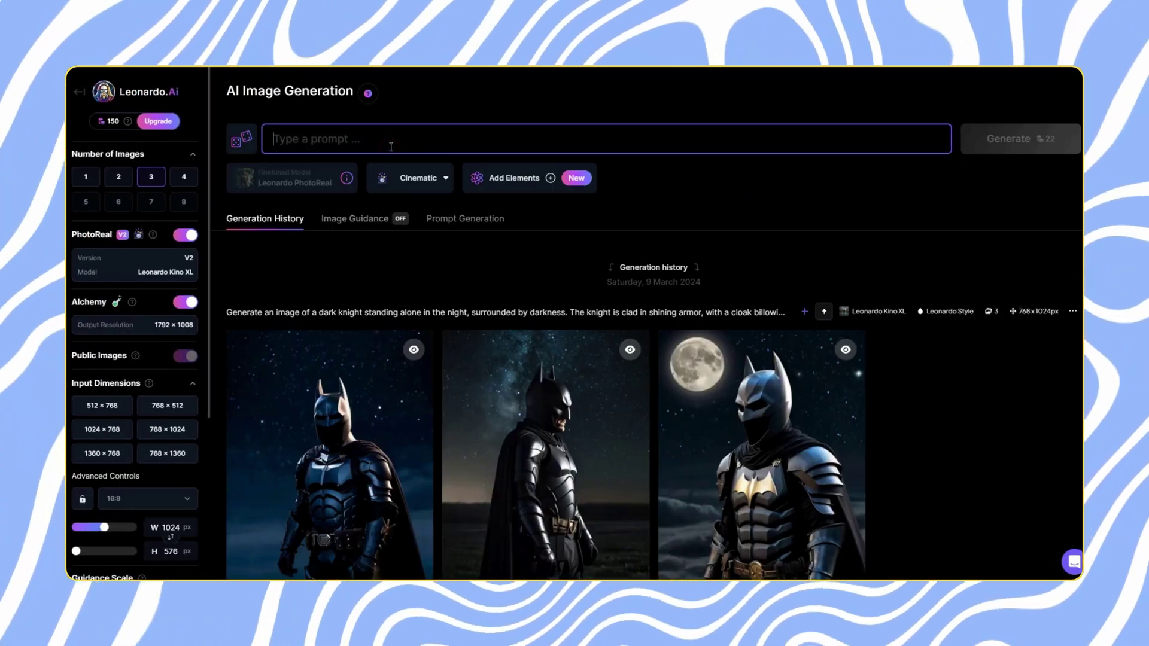
pyautogui.write('Generate an image of a confident and charismatic news anchor sitting at a news desk. The anchor should be dressed professionally, with a friendly smile and engaging posture. The background should include a newsroom setting with news tickers and monitors displaying news headlines. The scene should convey a sense of authority and trustworthiness, typical of a seasoned news presenter.')
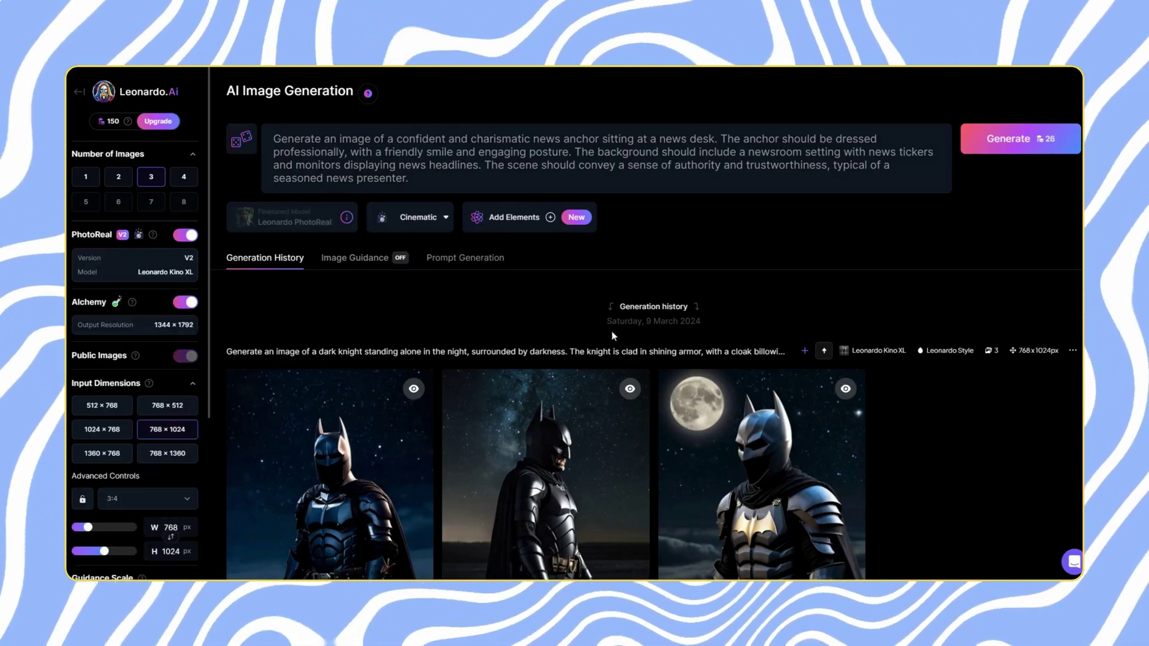
pyautogui.click(984, 138)
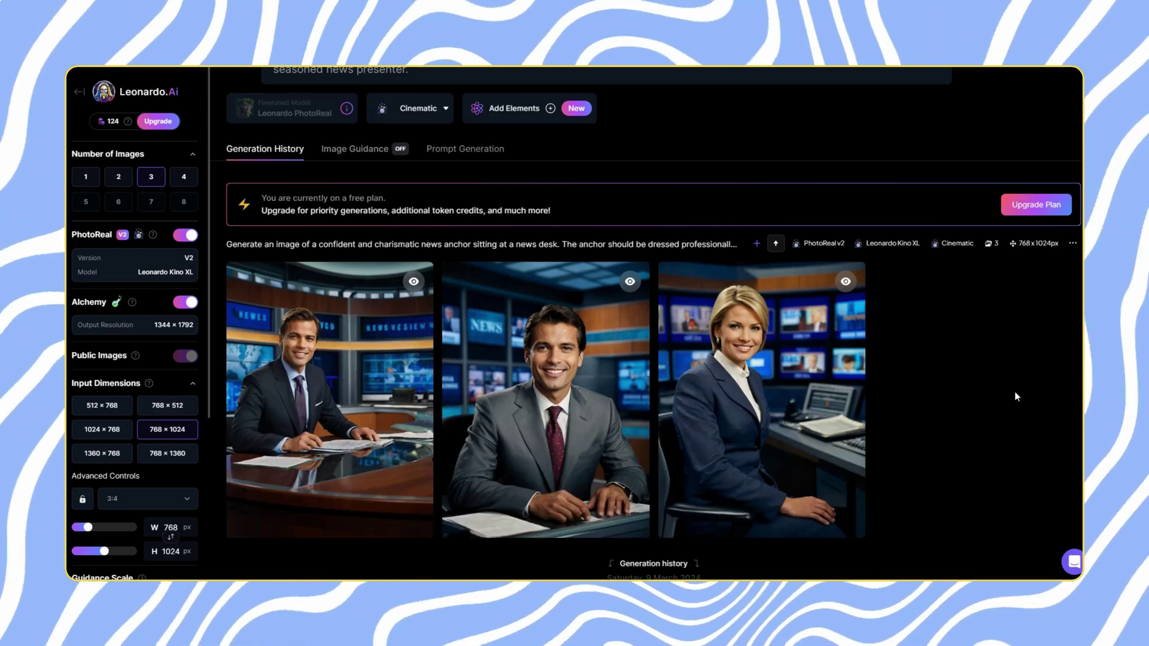
# Download the female news anchor image to the computer.
pyautogui.click(766, 419)
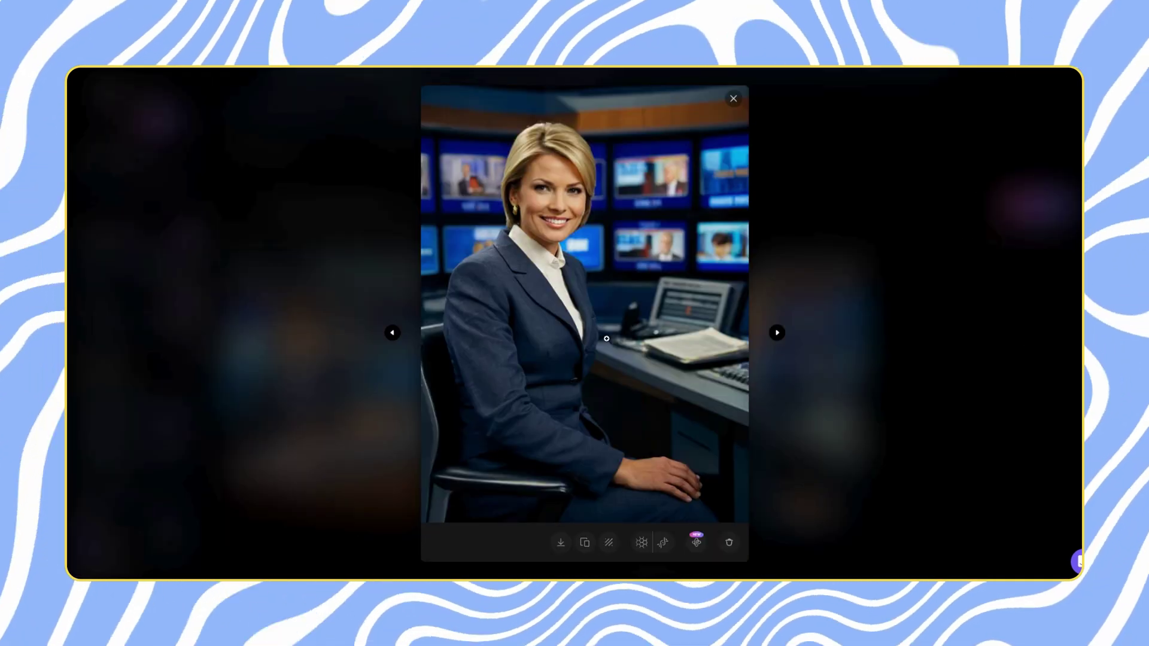
pyautogui.click(561, 544)
pyautogui.press('Return')
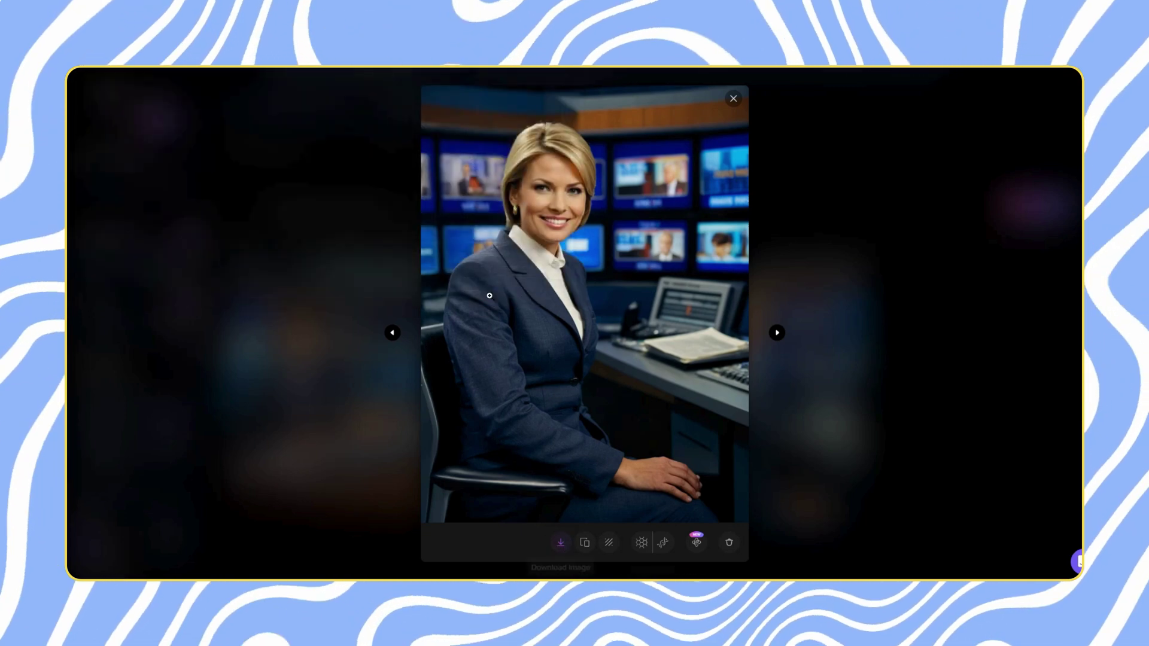
pyautogui.press('Escape')
# Regenerate the anchor images guided by the saved picture, adding 'wearing a black suit' to the prompt.
pyautogui.scroll(-6, 141, 500)
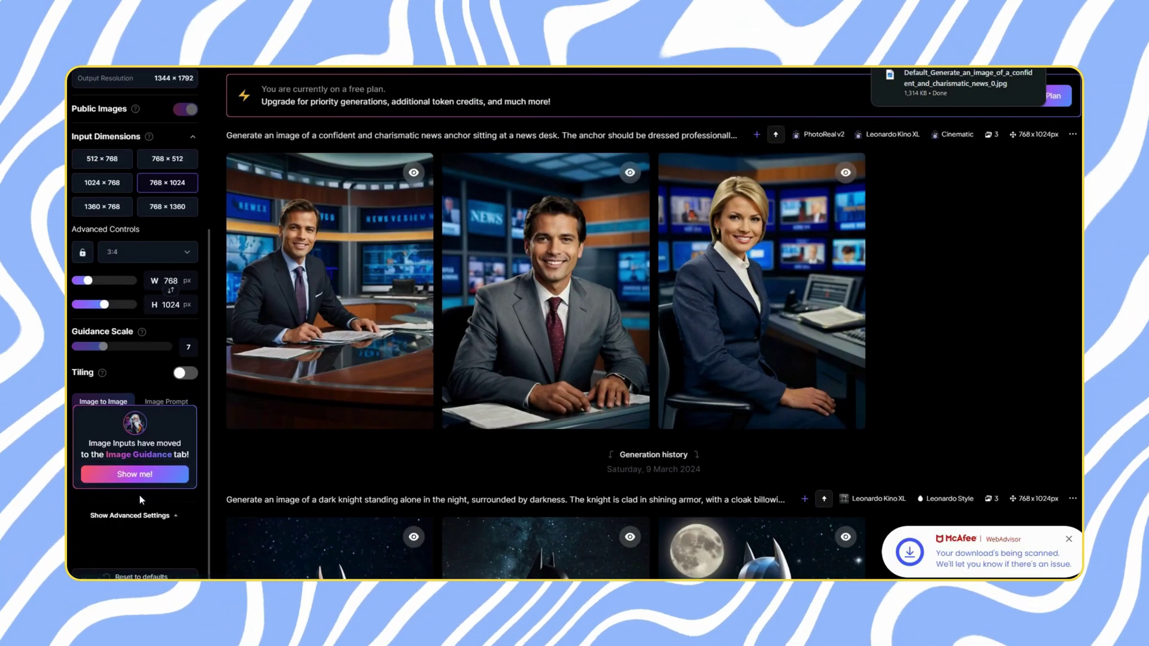
pyautogui.click(135, 473)
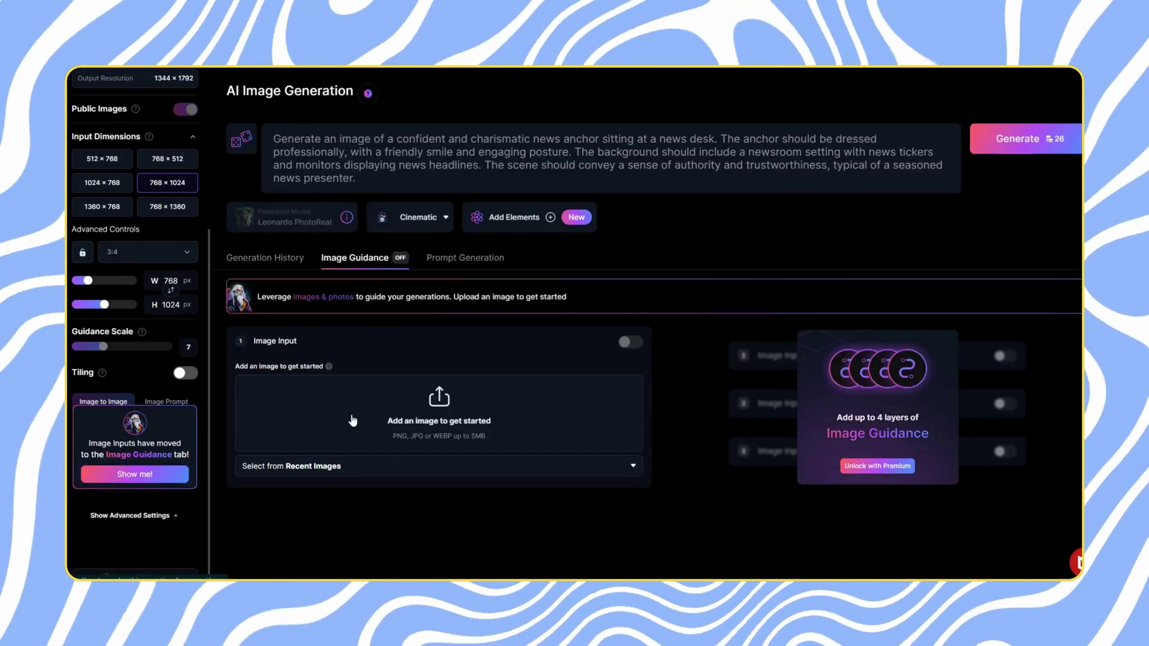
pyautogui.click(463, 399)
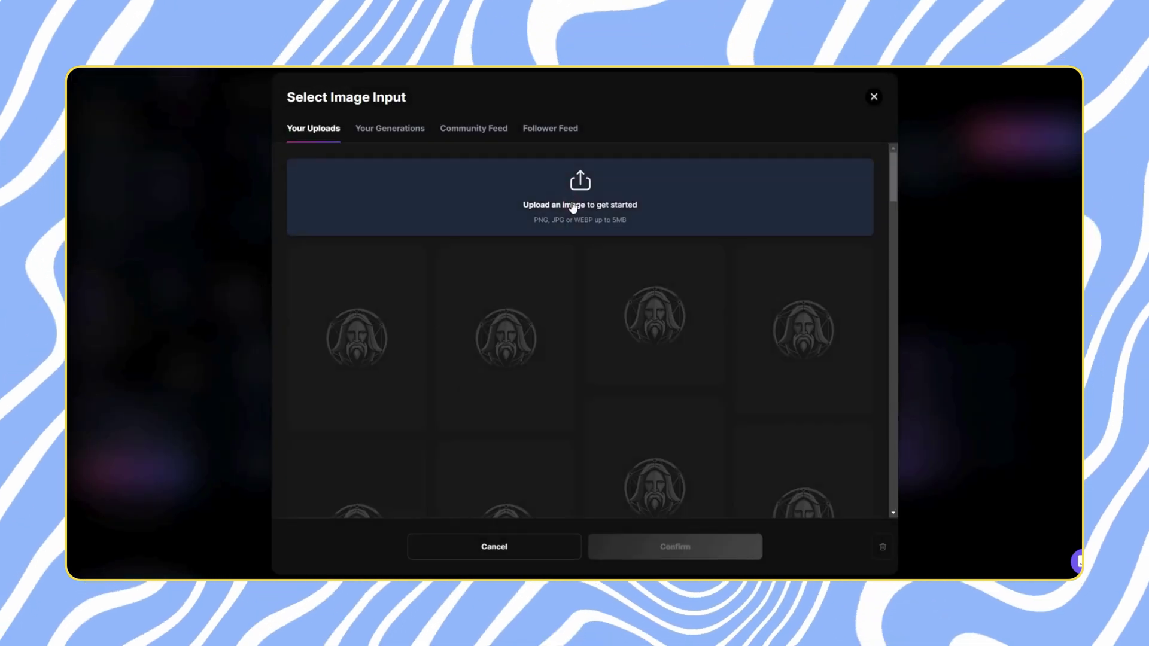
pyautogui.click(488, 290)
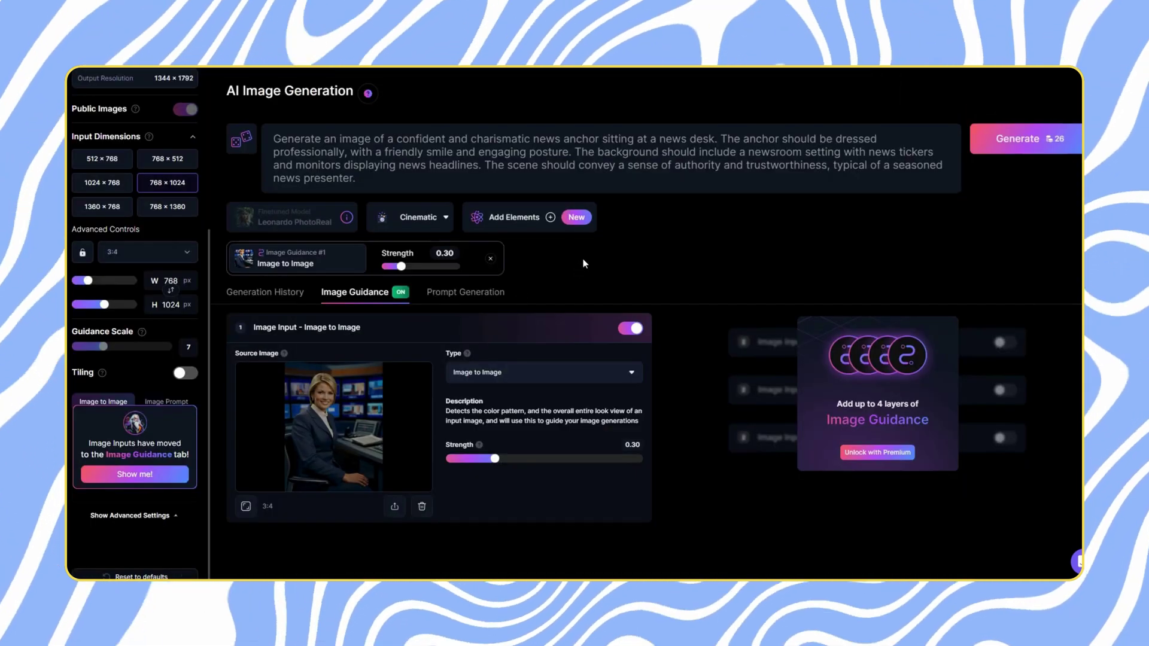
pyautogui.click(581, 154)
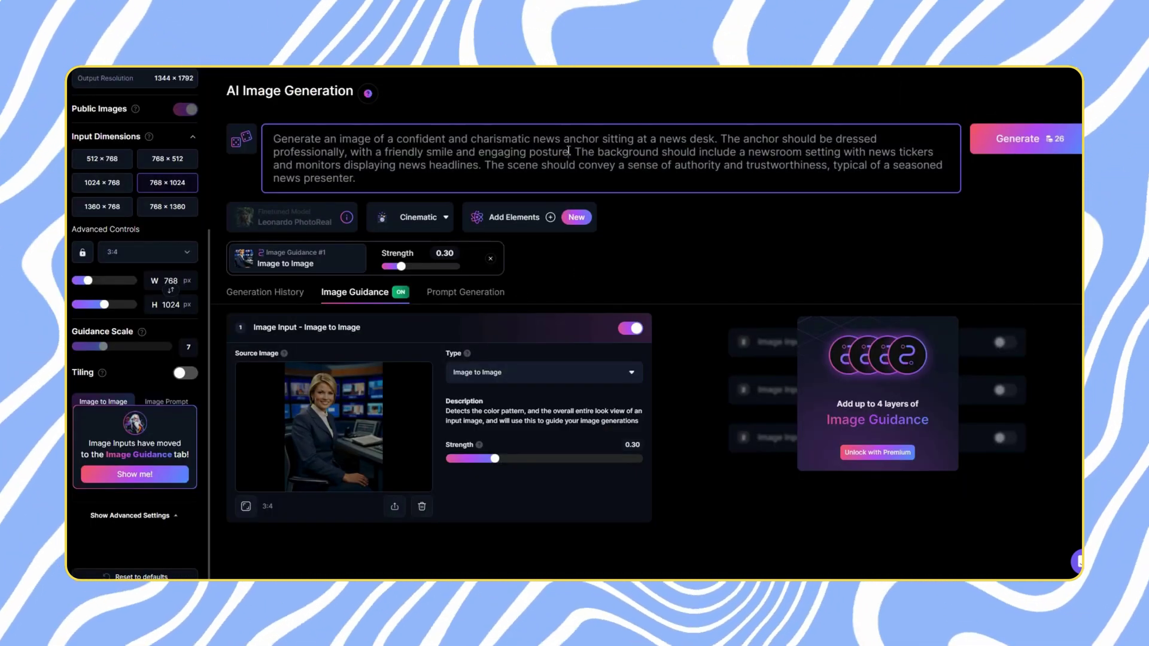
pyautogui.write('wearing a black suit')
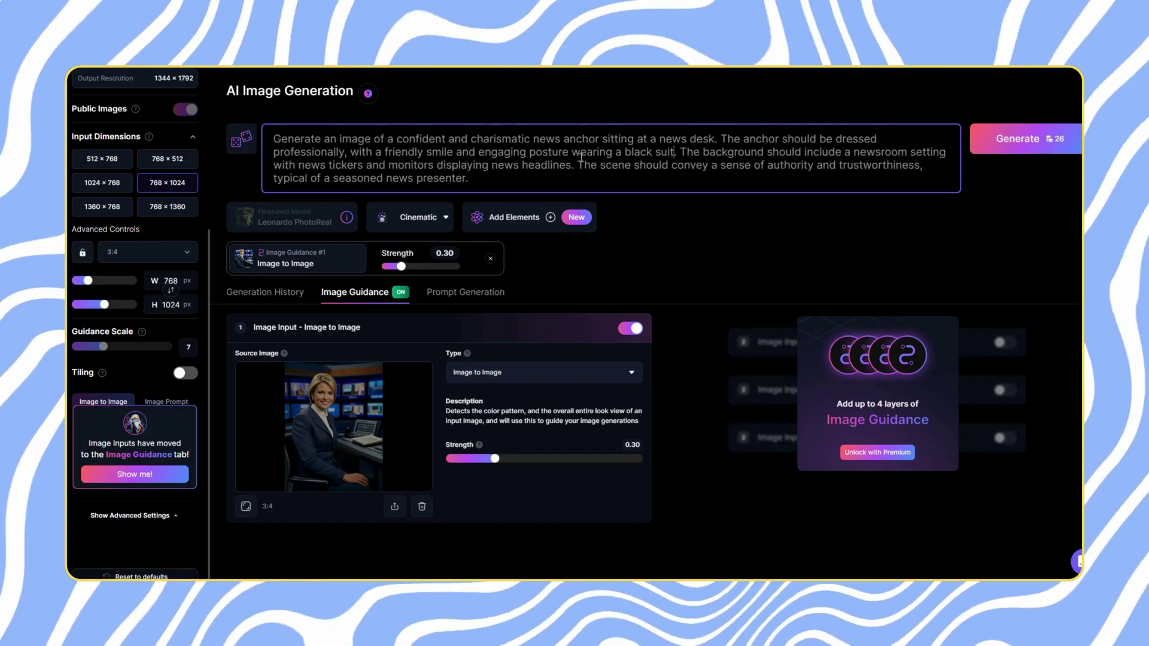
pyautogui.click(1019, 138)
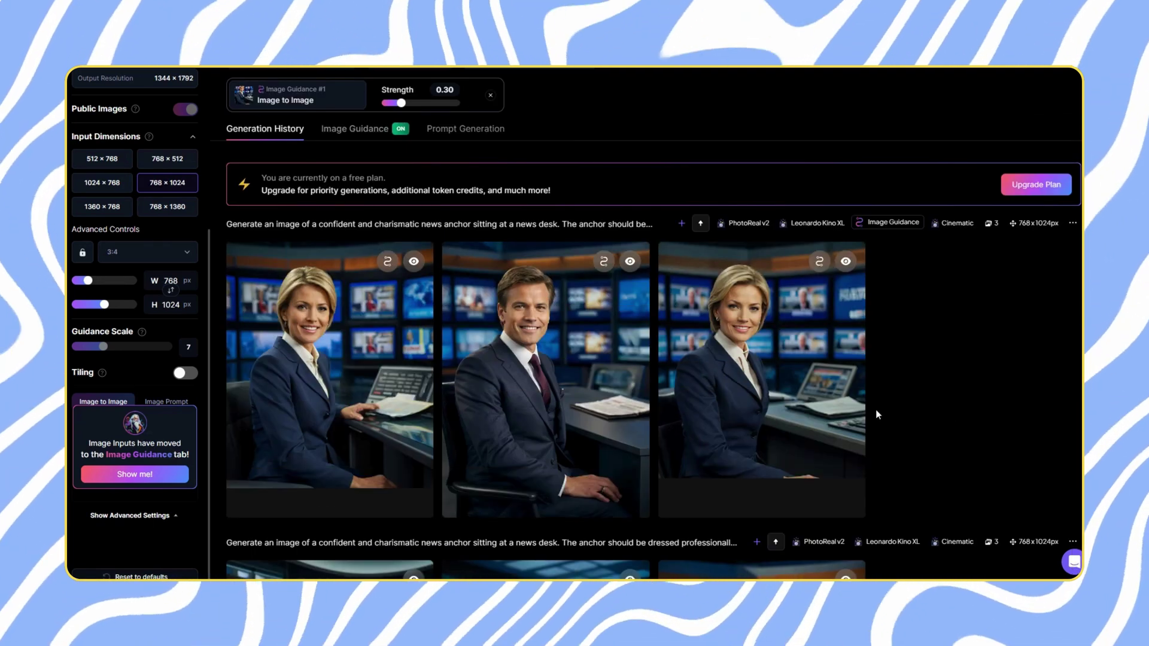
pyautogui.click(832, 401)
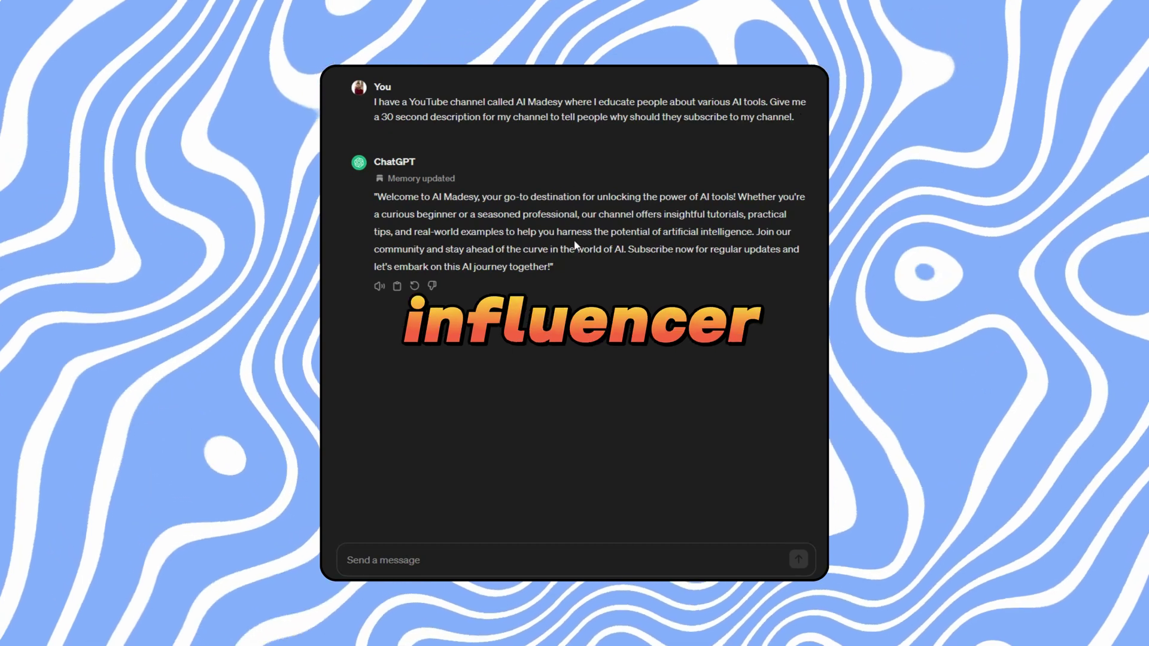
# Copy ChatGPT's 30-second reply on why to subscribe to the AI-tools channel.
pyautogui.moveTo(573, 264); pyautogui.dragTo(369, 200)
pyautogui.hotkey('ctrl', 'c')
pyautogui.click(626, 280)
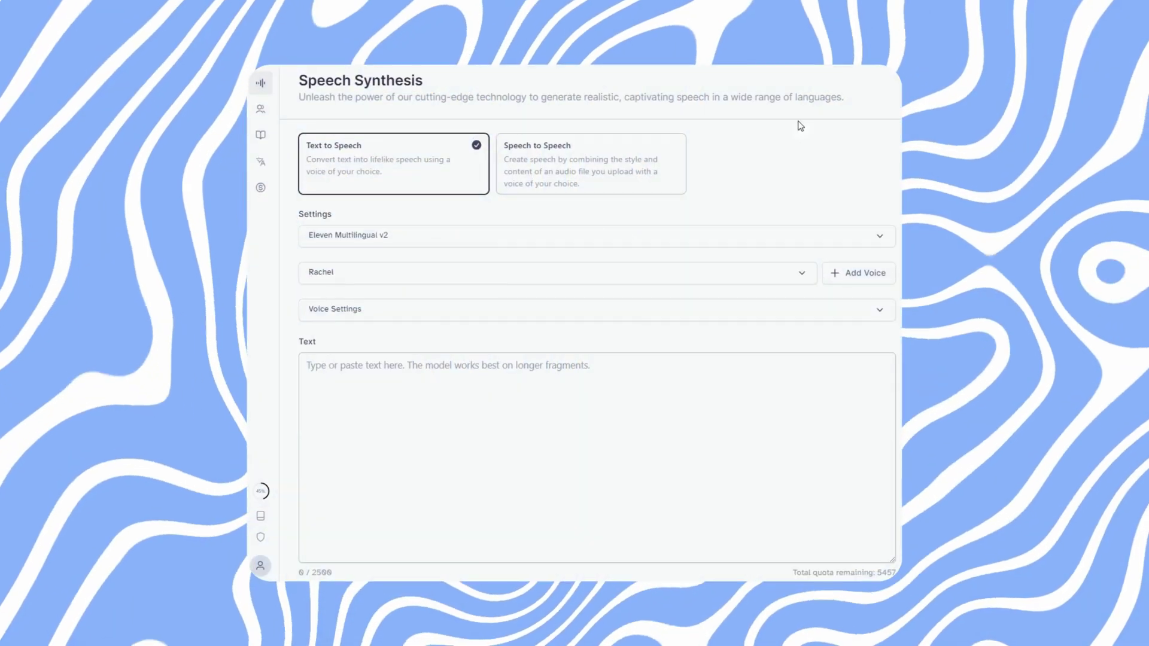
# Paste the channel description as narration text and generate speech with the Eleven Multilingual v2 model.
pyautogui.click(597, 376)
pyautogui.hotkey('ctrl', 'v')
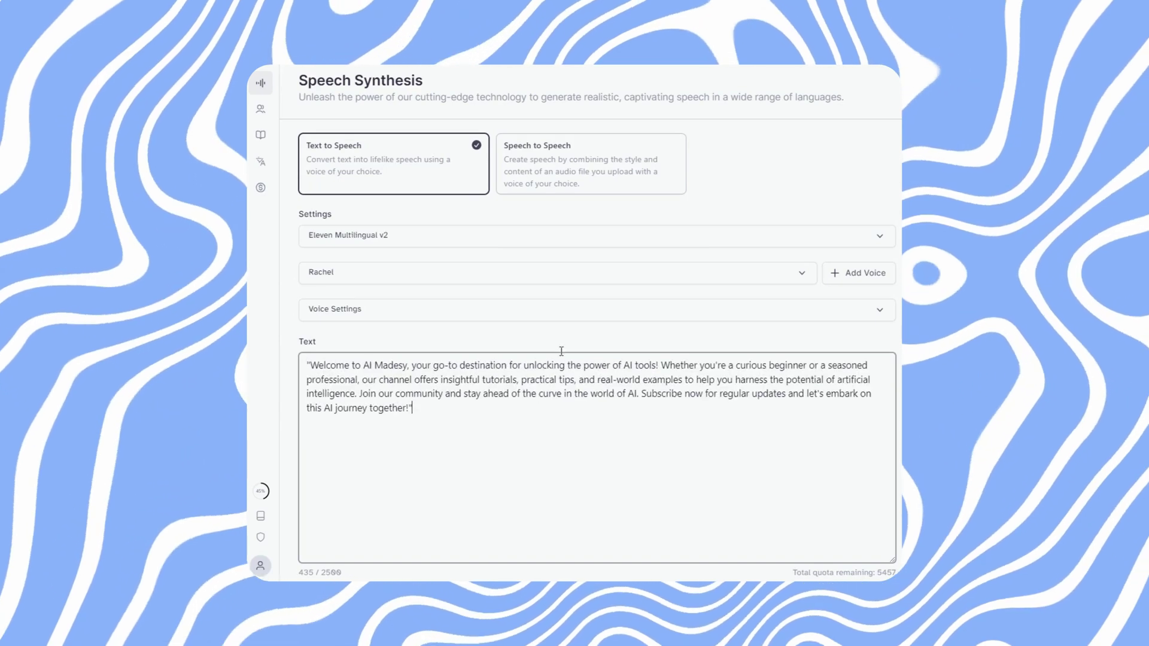
pyautogui.click(446, 274)
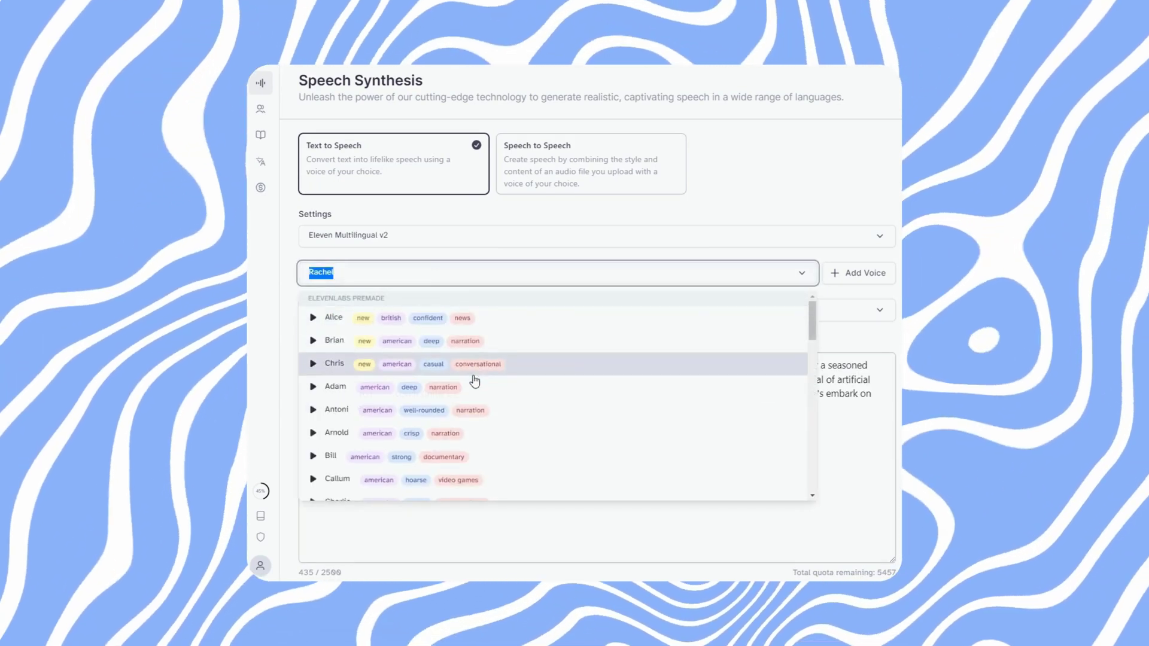
pyautogui.scroll(-3, 472, 377)
pyautogui.scroll(3, 474, 382)
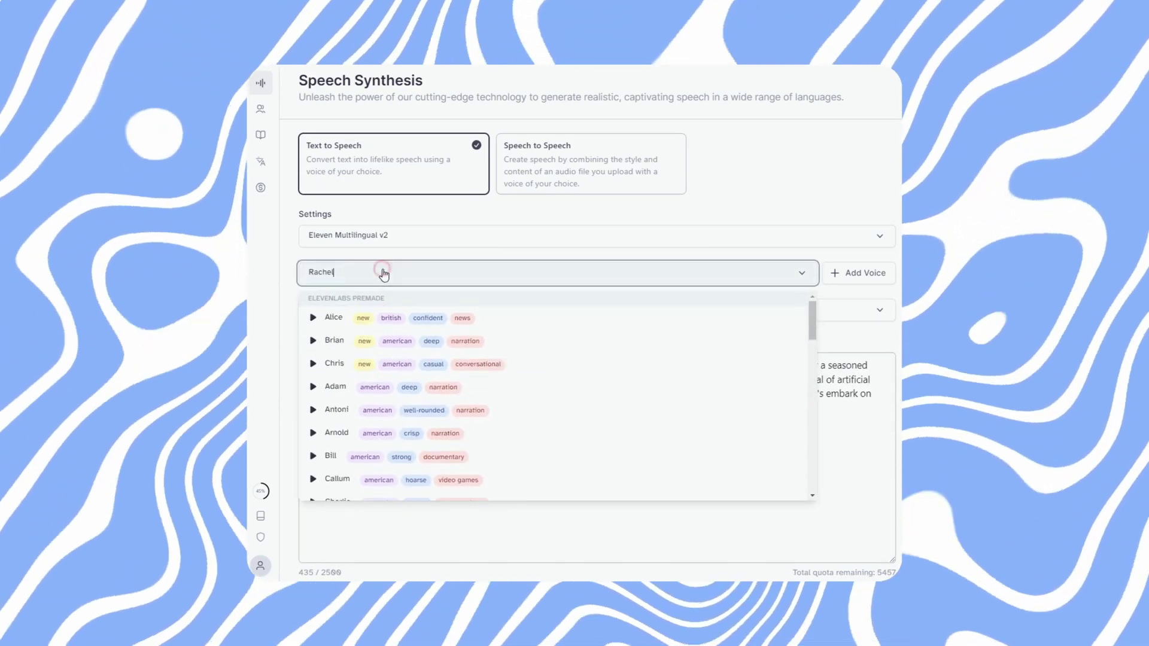
pyautogui.click(570, 242)
pyautogui.click(723, 187)
pyautogui.scroll(-2, 742, 497)
pyautogui.click(724, 555)
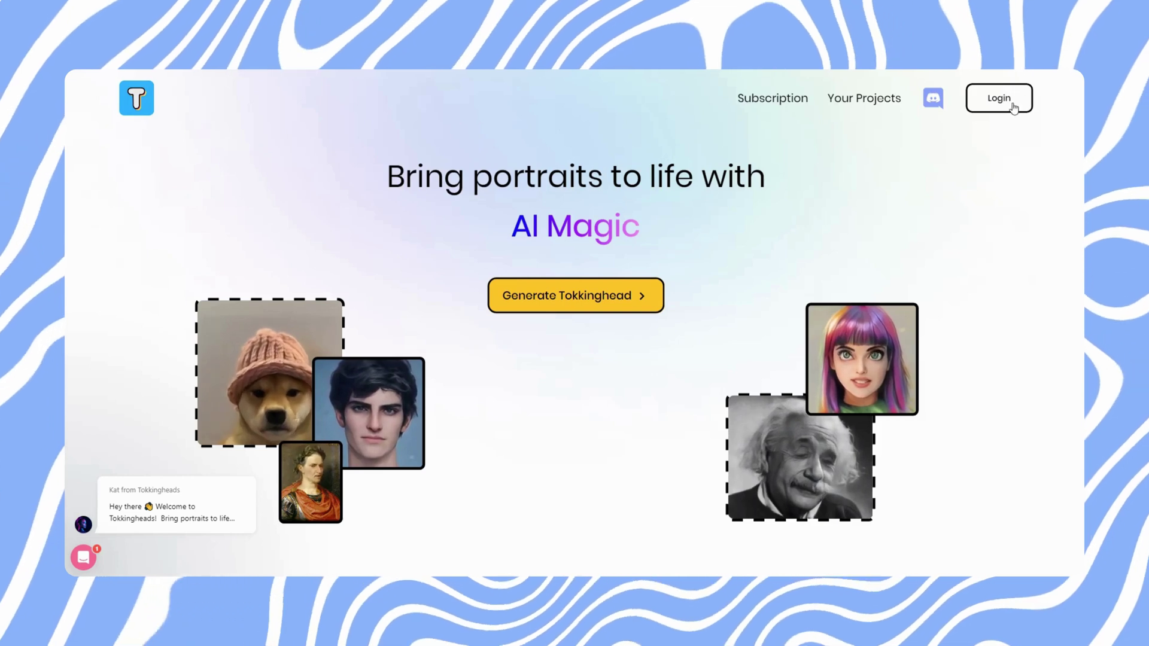
# Sign in with Google and upload the generated news-anchor image as the talking-head avatar.
pyautogui.click(1012, 107)
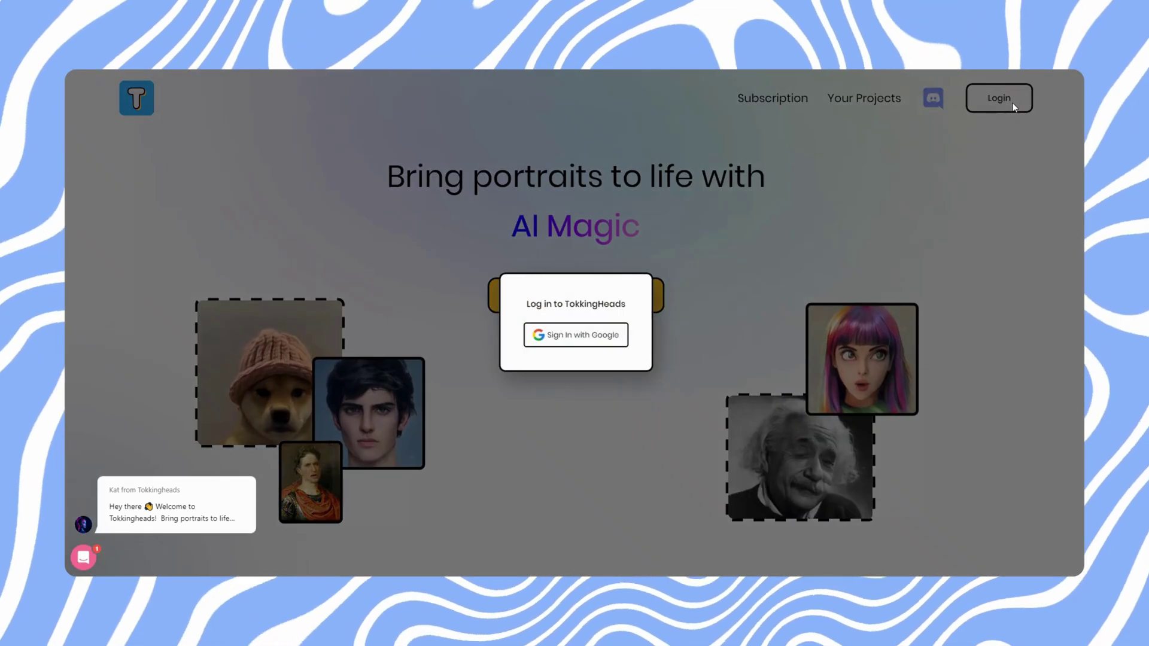
pyautogui.click(601, 342)
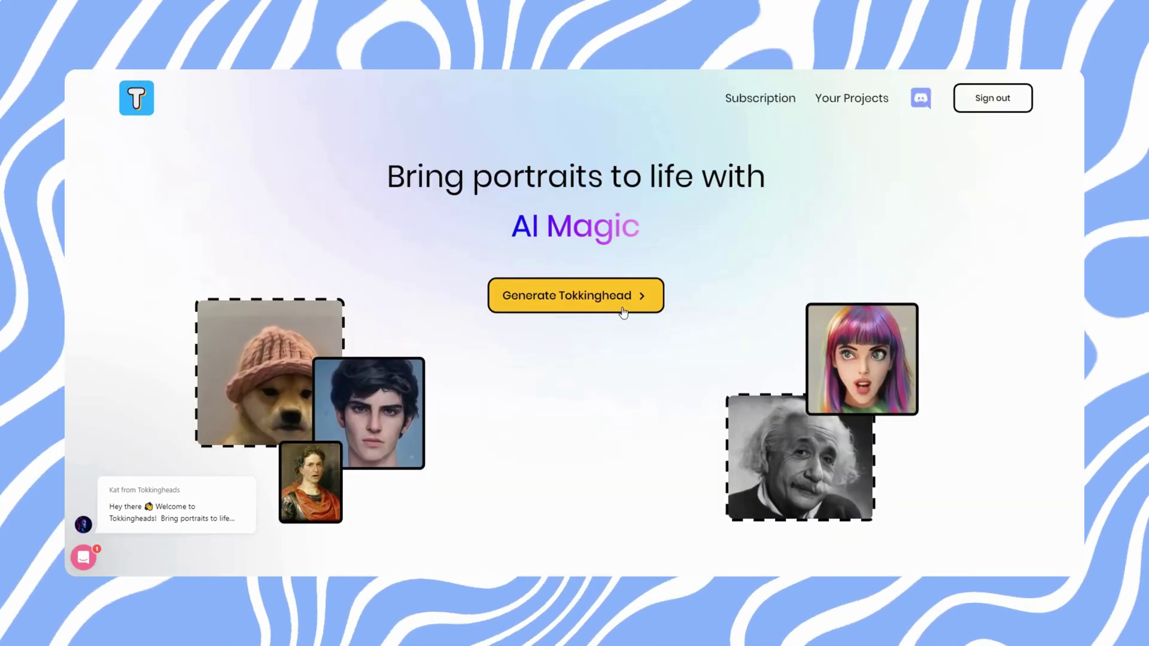
pyautogui.click(619, 294)
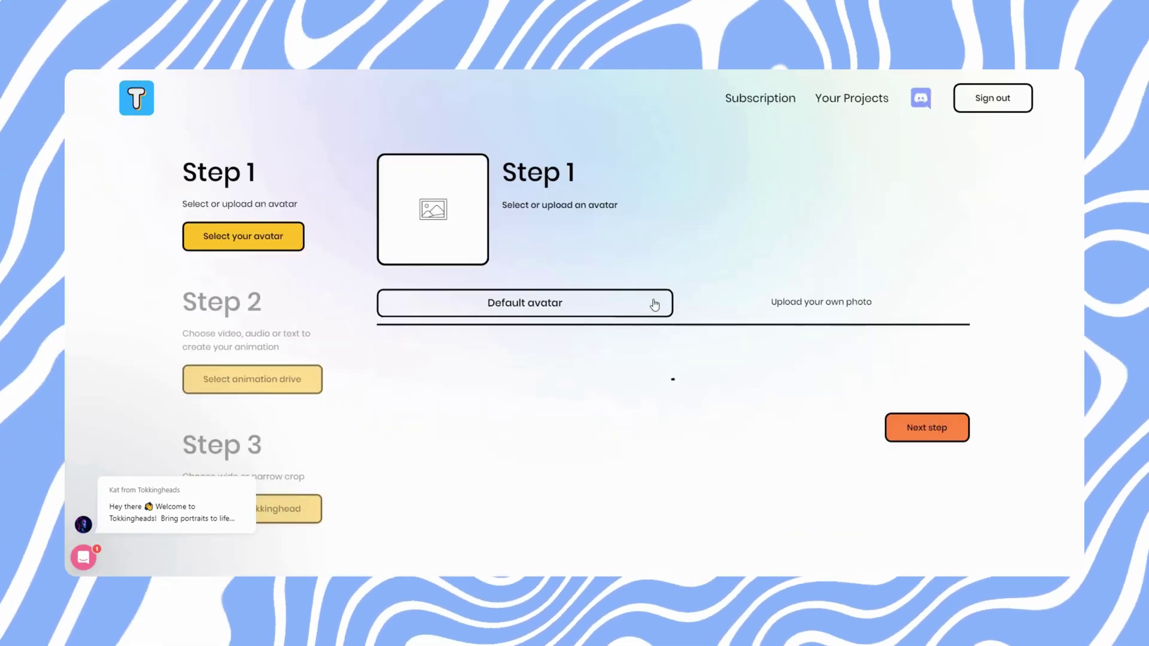
pyautogui.click(829, 308)
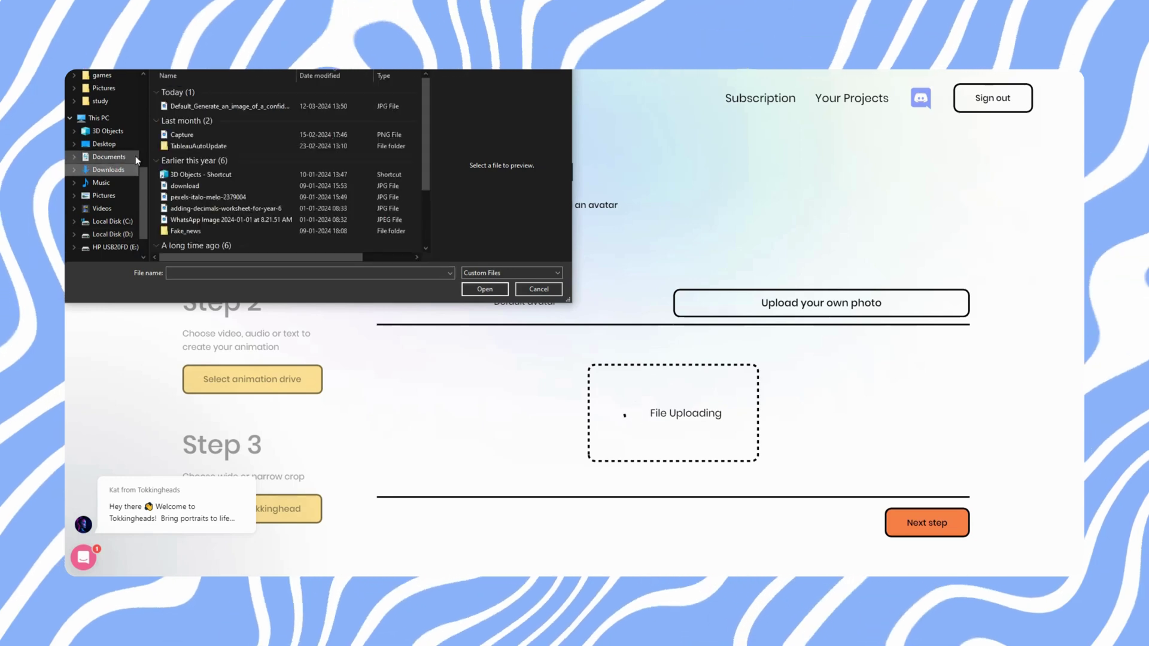
pyautogui.click(204, 107)
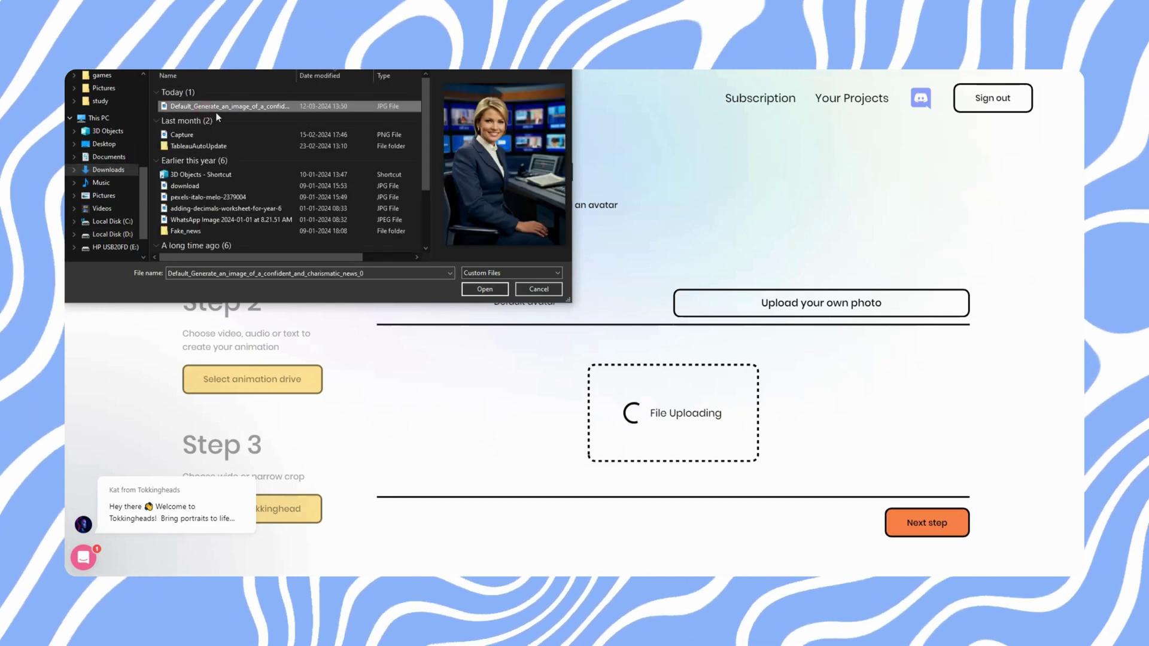
pyautogui.click(484, 290)
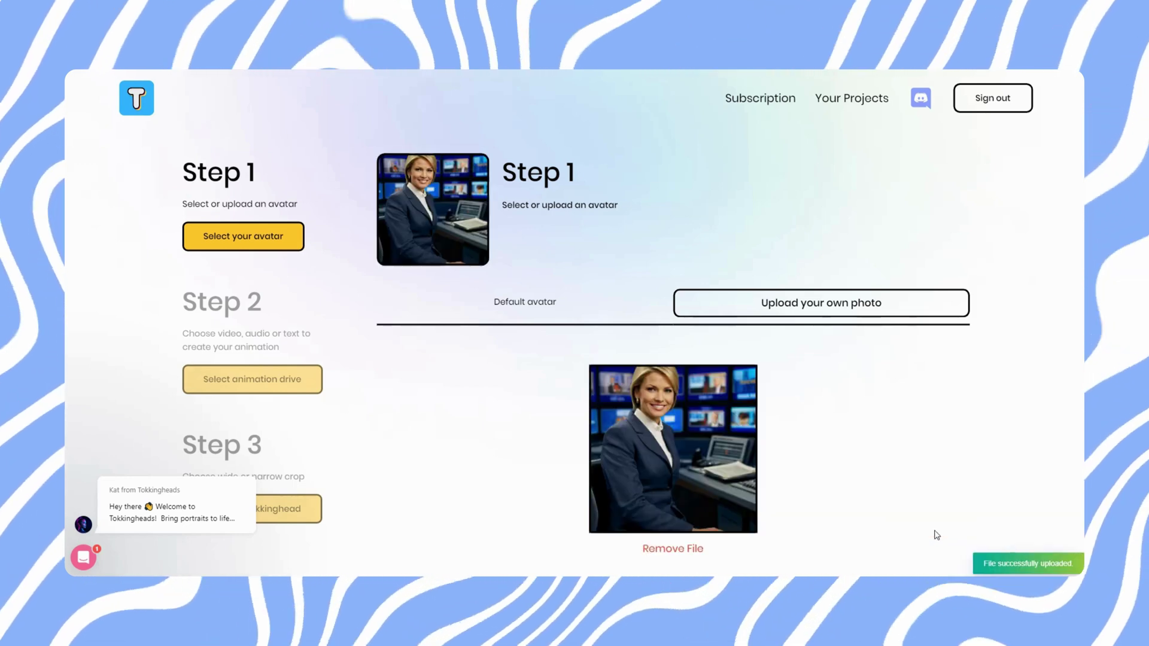
pyautogui.scroll(-1, 1005, 532)
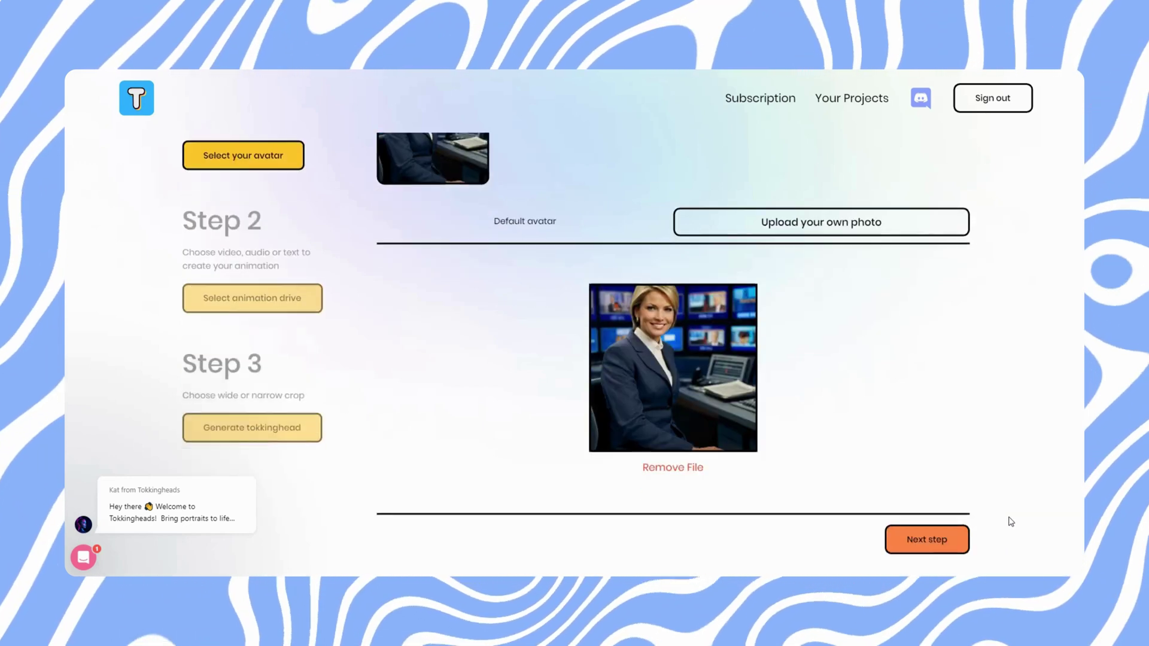
pyautogui.click(928, 546)
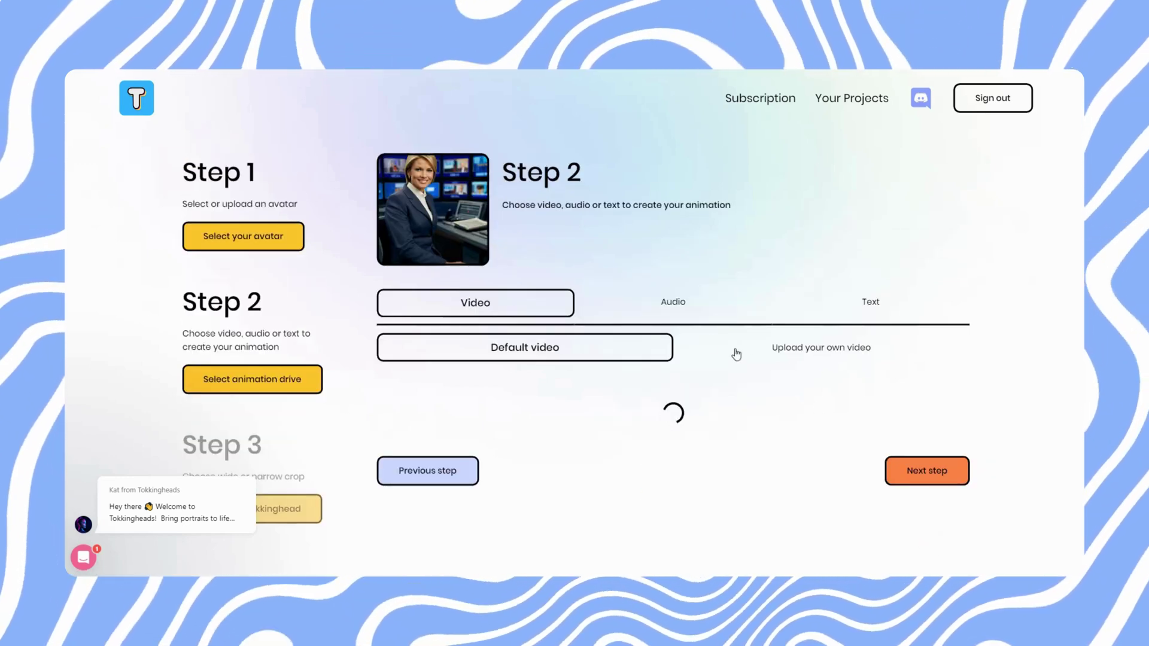
# Drive the animation with your own uploaded audio and keep the full uncropped avatar framing.
pyautogui.click(677, 304)
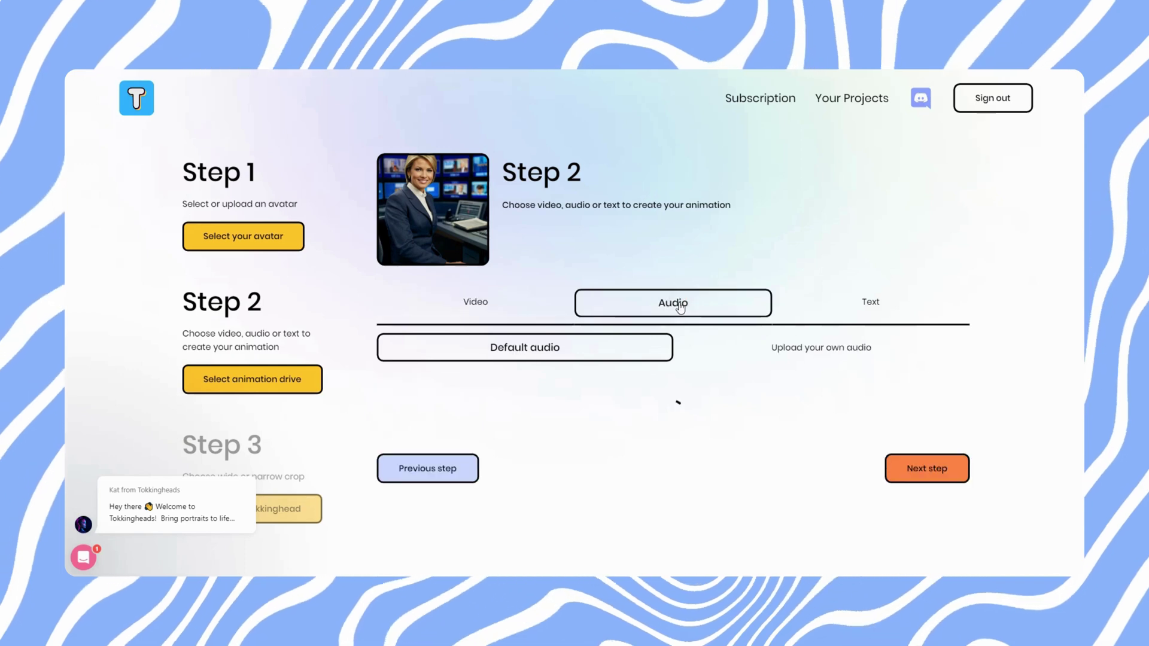
pyautogui.click(798, 351)
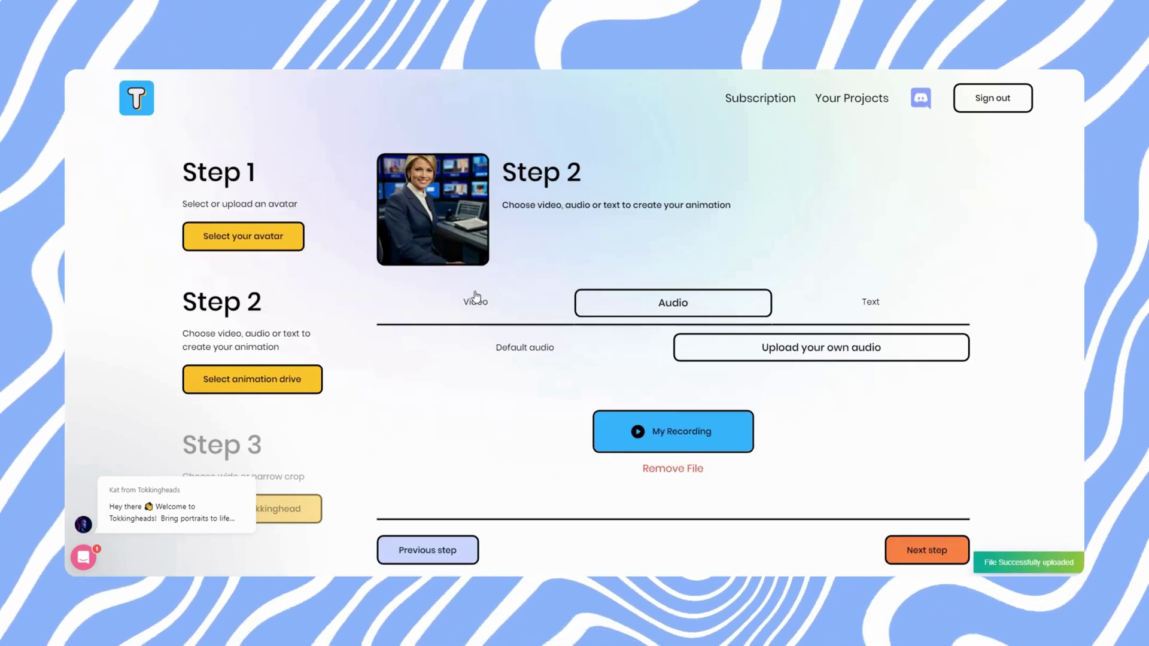
pyautogui.click(928, 547)
pyautogui.click(701, 393)
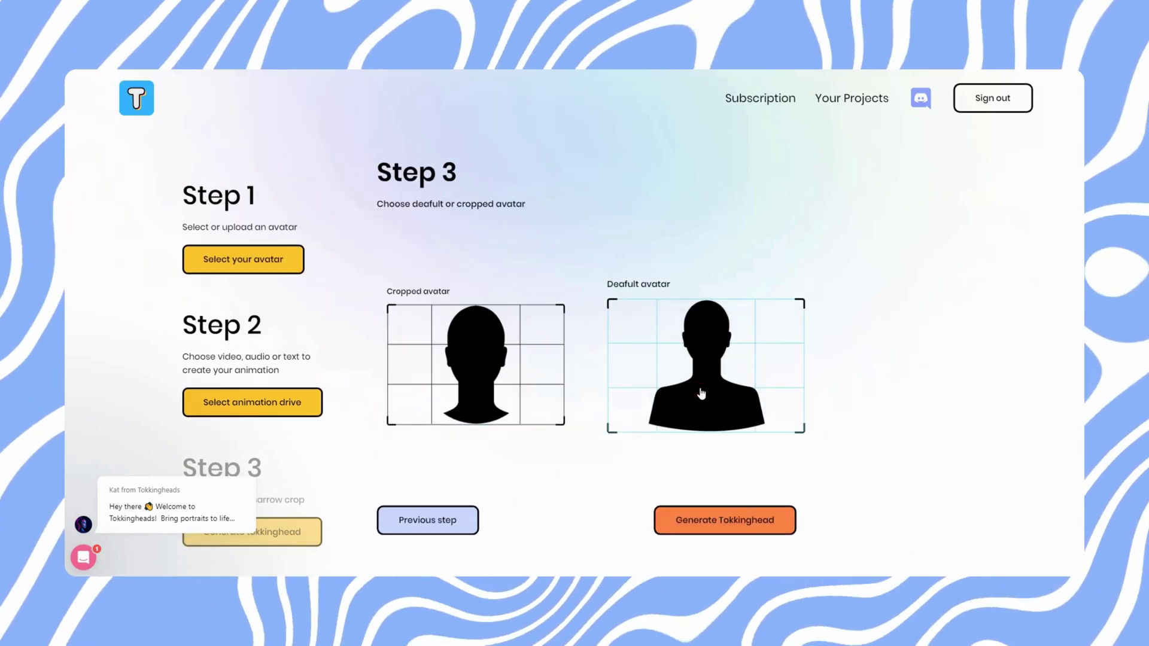
# Generate the talking news-anchor video and save it as the MP4 generated_watermark.
pyautogui.click(736, 527)
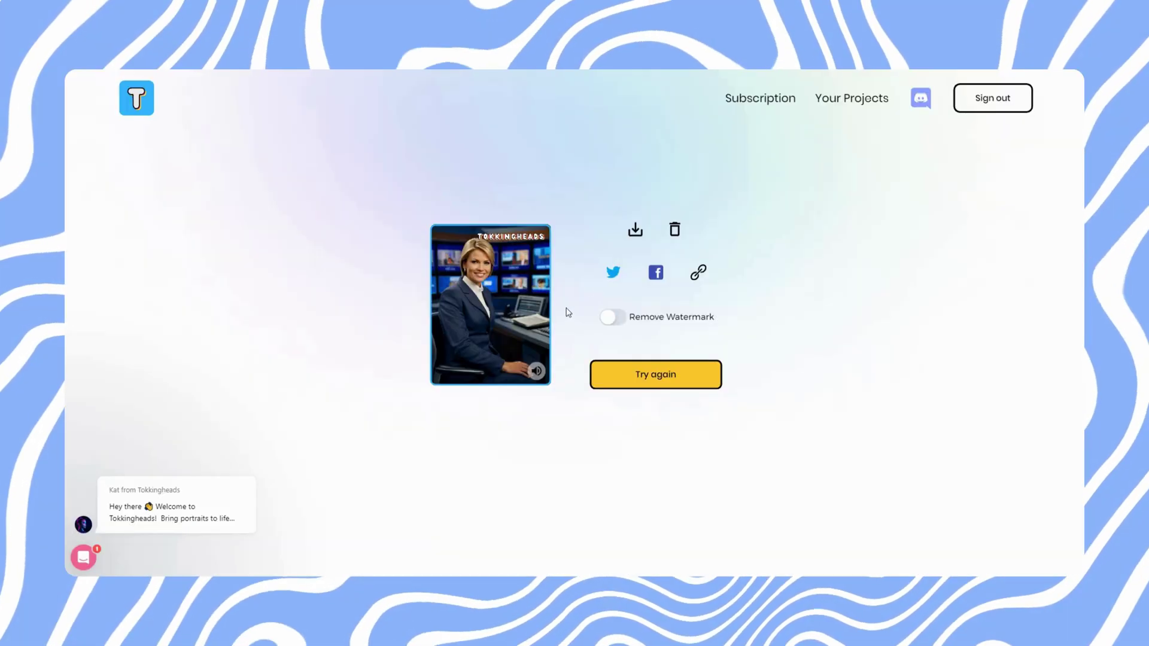
pyautogui.click(636, 230)
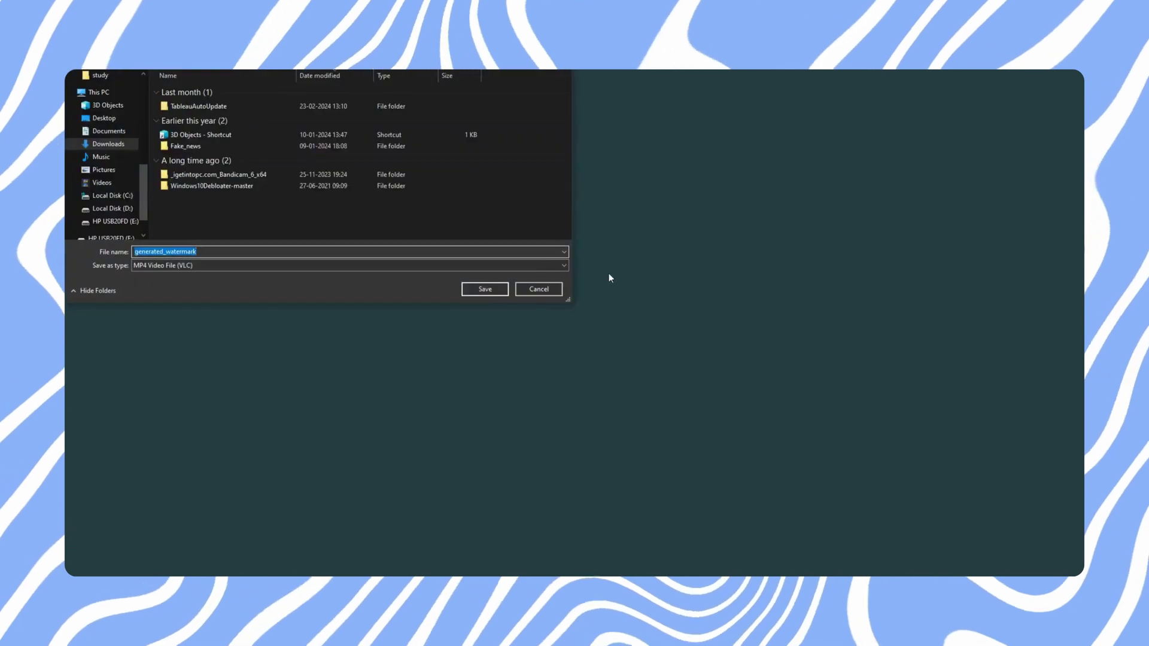
pyautogui.click(490, 292)
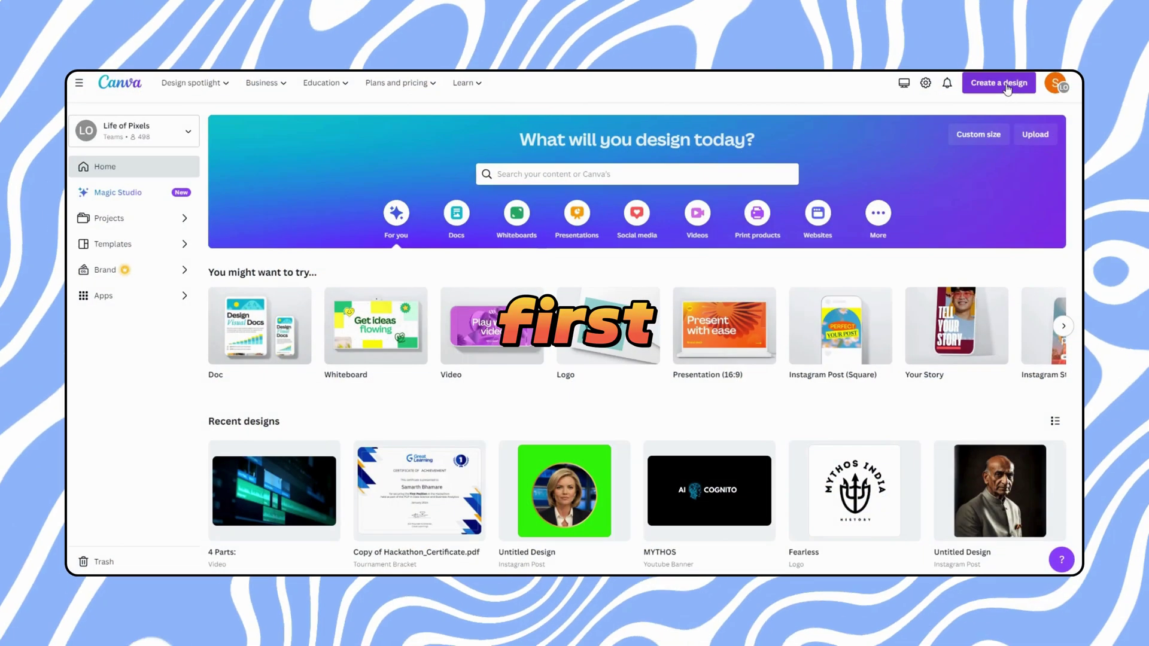
# Start a 'youtube short' design and upload the generated_watermark video into it.
pyautogui.click(1001, 88)
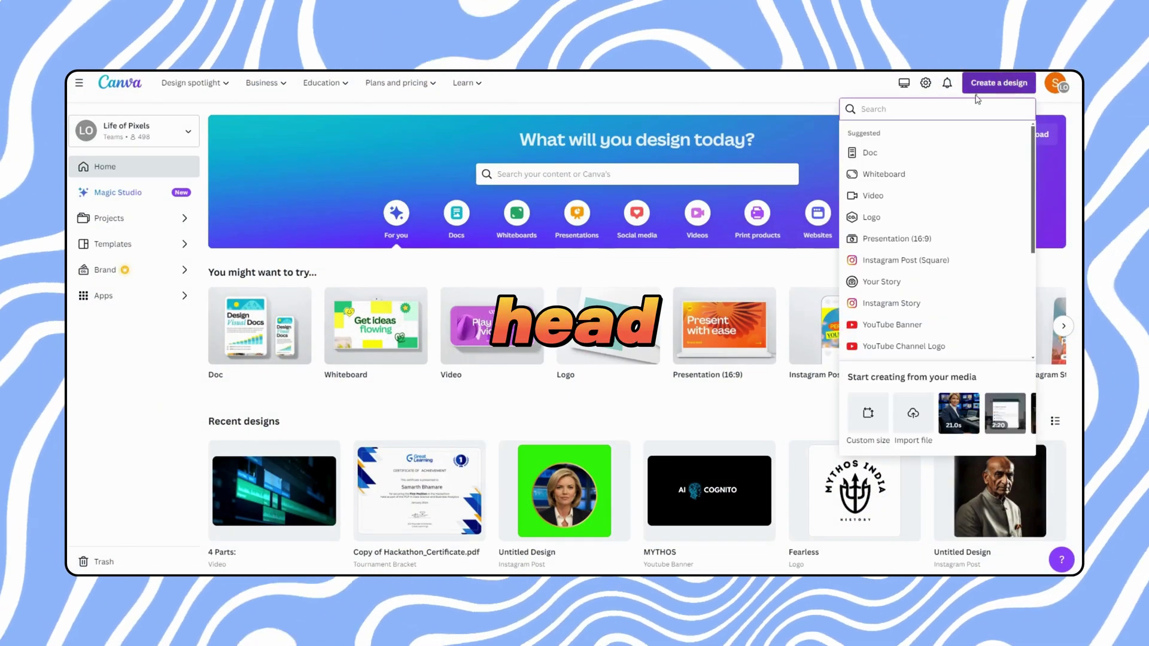
pyautogui.write('youtube short')
pyautogui.click(959, 137)
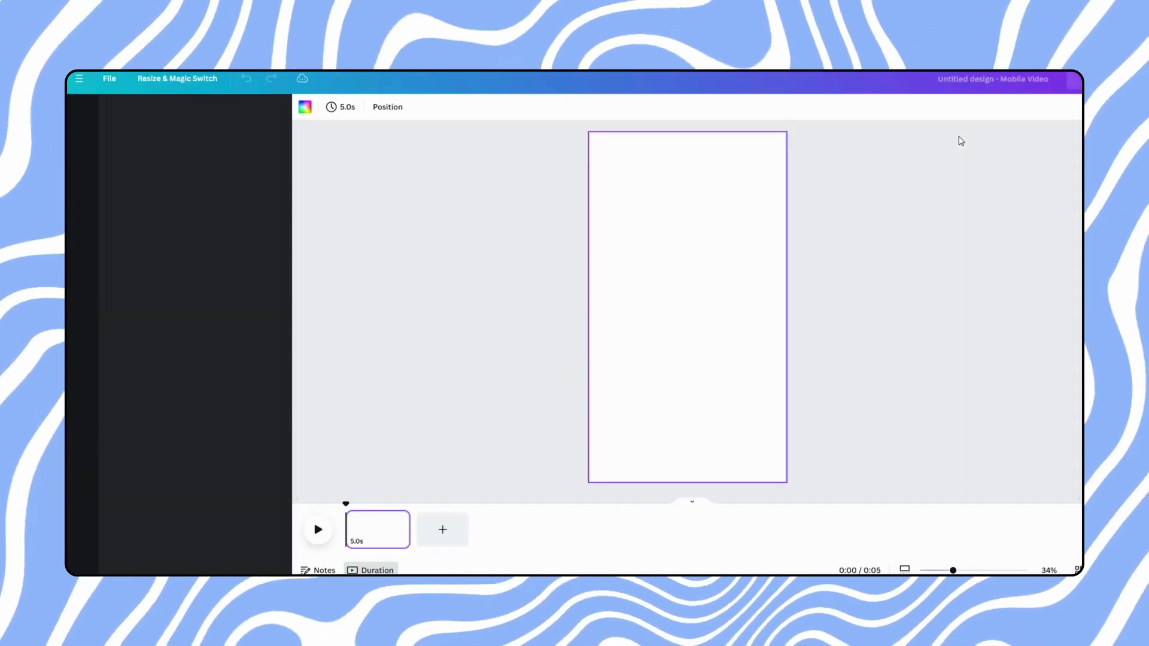
pyautogui.click(79, 269)
pyautogui.click(203, 136)
pyautogui.click(201, 106)
pyautogui.click(484, 290)
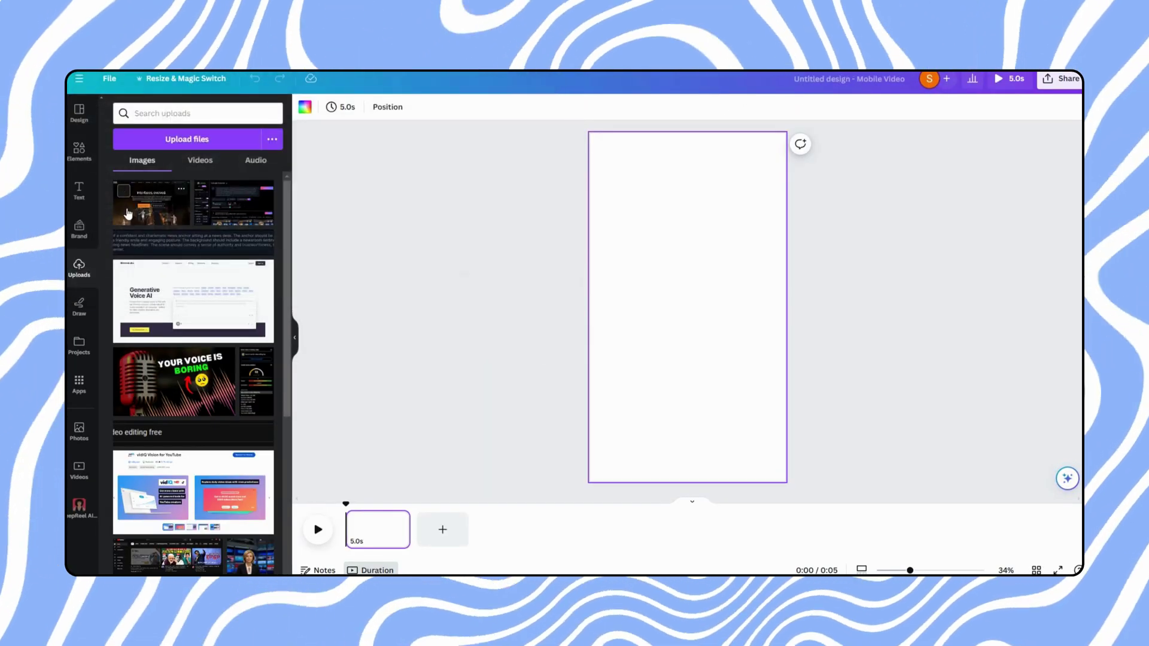
# Place the 21-second news-anchor video on the page and enlarge it to fill the page.
pyautogui.click(200, 160)
pyautogui.click(134, 207)
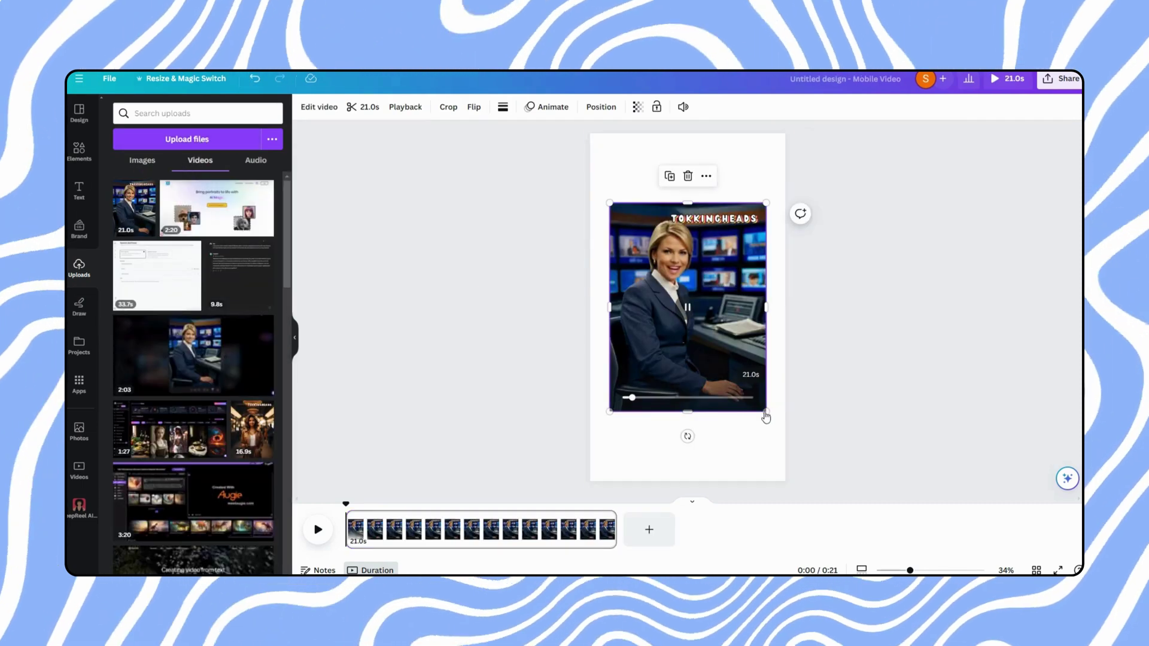
pyautogui.moveTo(768, 414); pyautogui.dragTo(815, 479)
pyautogui.moveTo(611, 201); pyautogui.dragTo(531, 120)
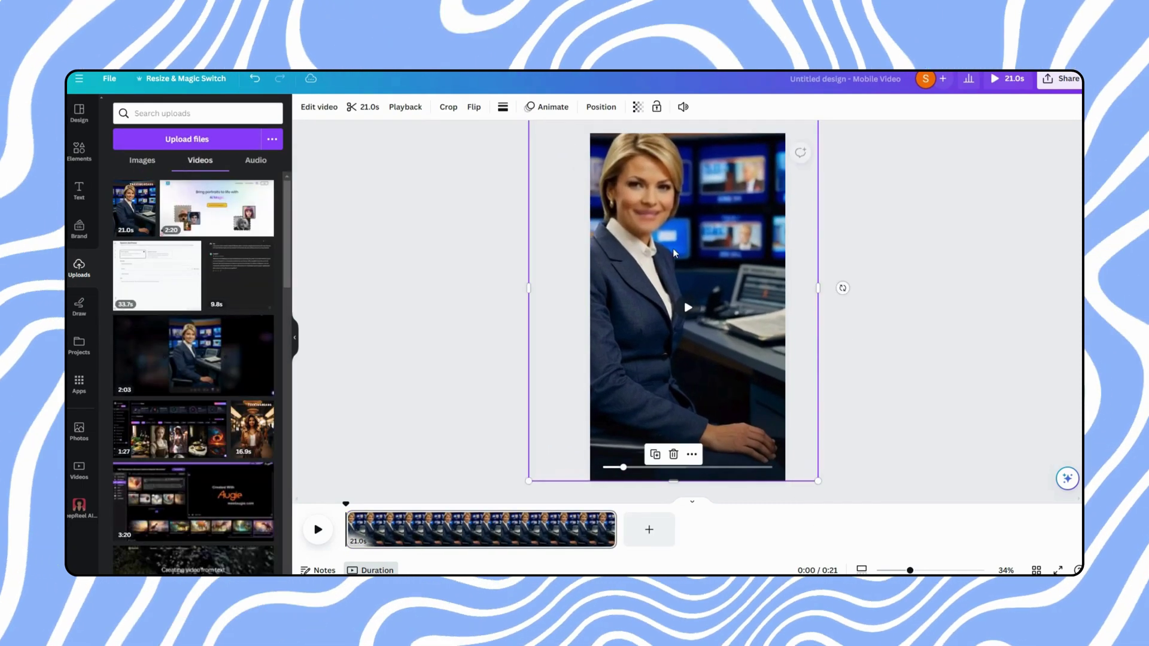
pyautogui.moveTo(762, 277); pyautogui.dragTo(798, 277)
# Choose the generated_watermark video file in the watermark-removal website.
pyautogui.click(799, 277)
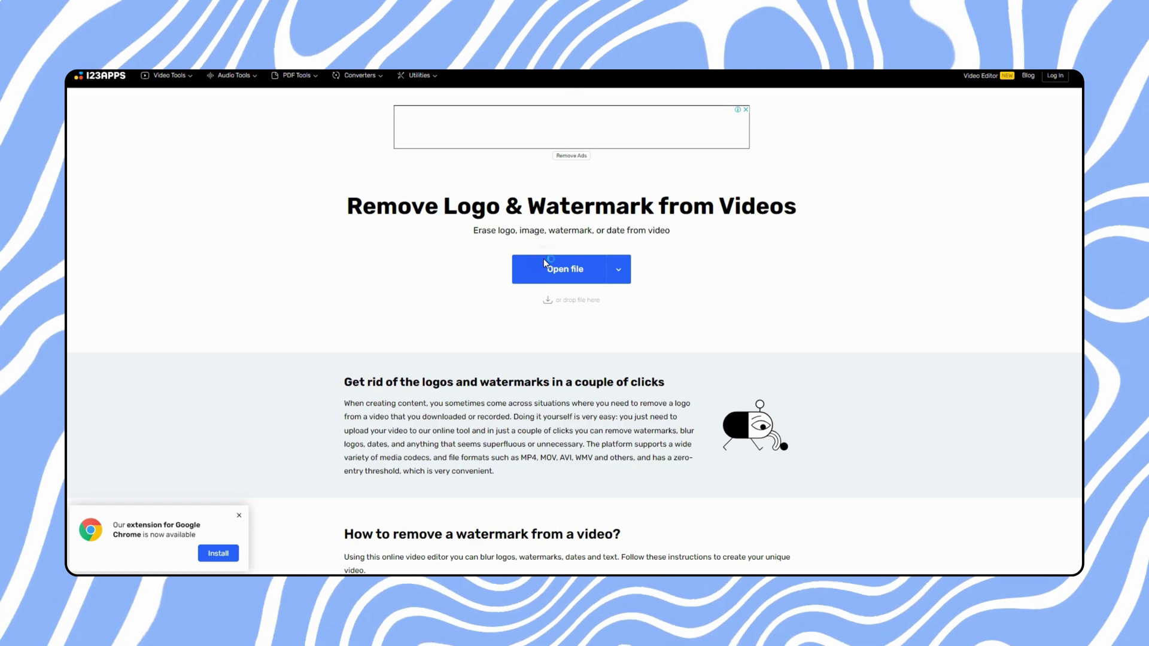
pyautogui.click(543, 263)
pyautogui.click(288, 107)
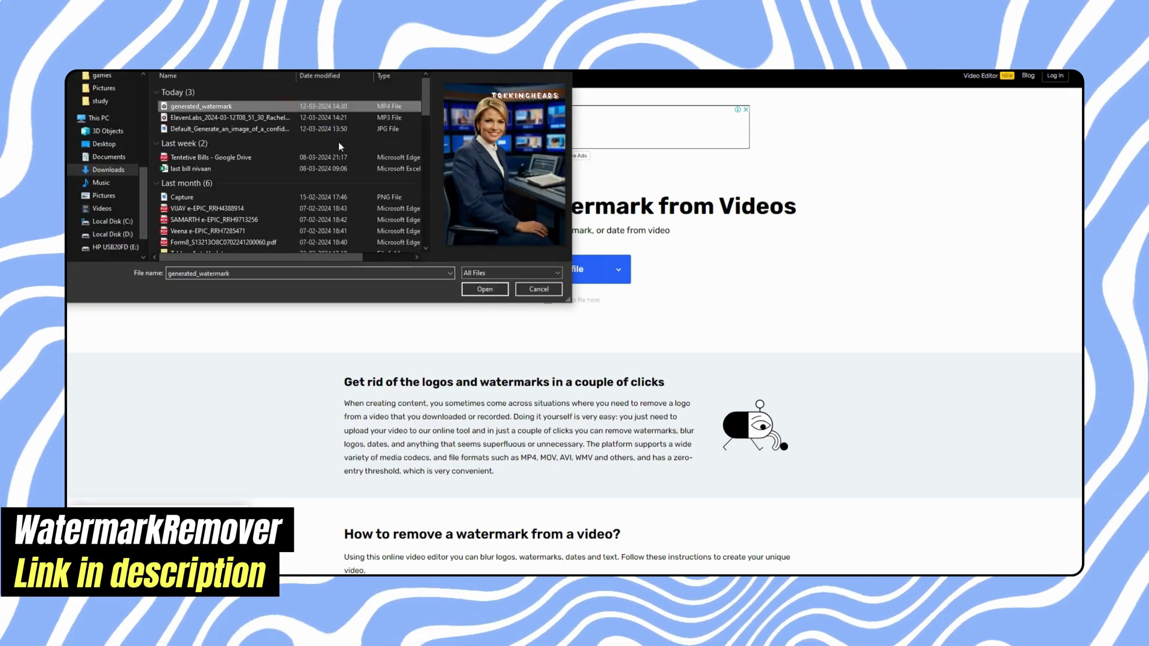
# Erase the TOKKINGHEADS logo from generated_watermark.mp4 and download the cleaned MP4.
pyautogui.click(487, 289)
pyautogui.moveTo(556, 228); pyautogui.dragTo(629, 237)
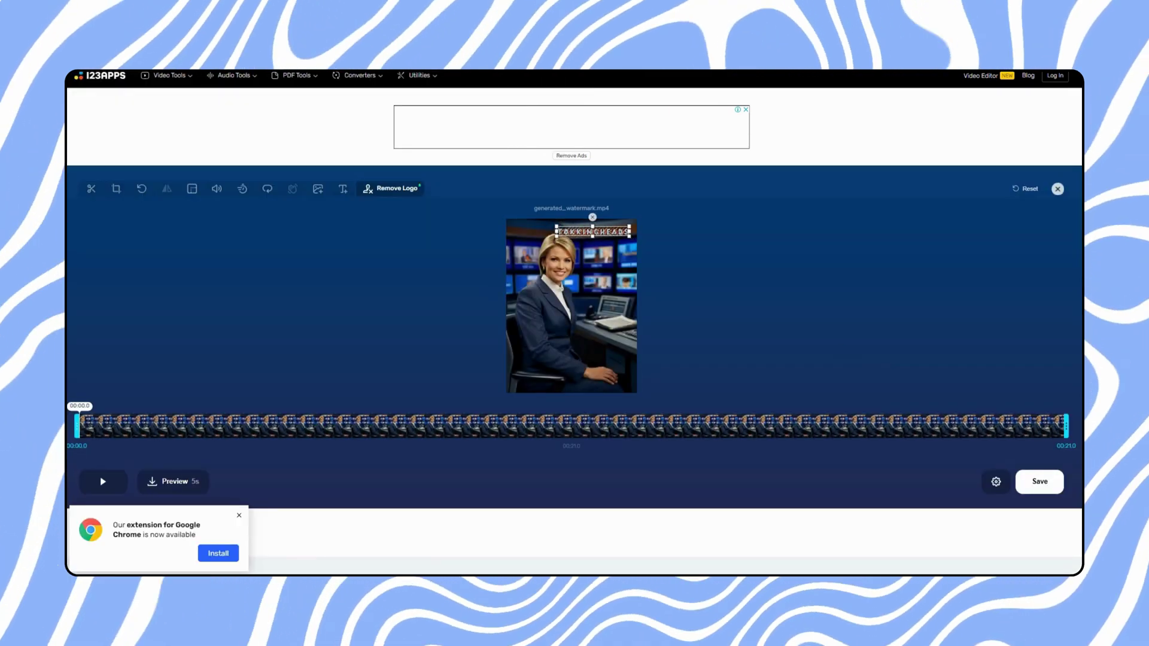
pyautogui.click(1047, 480)
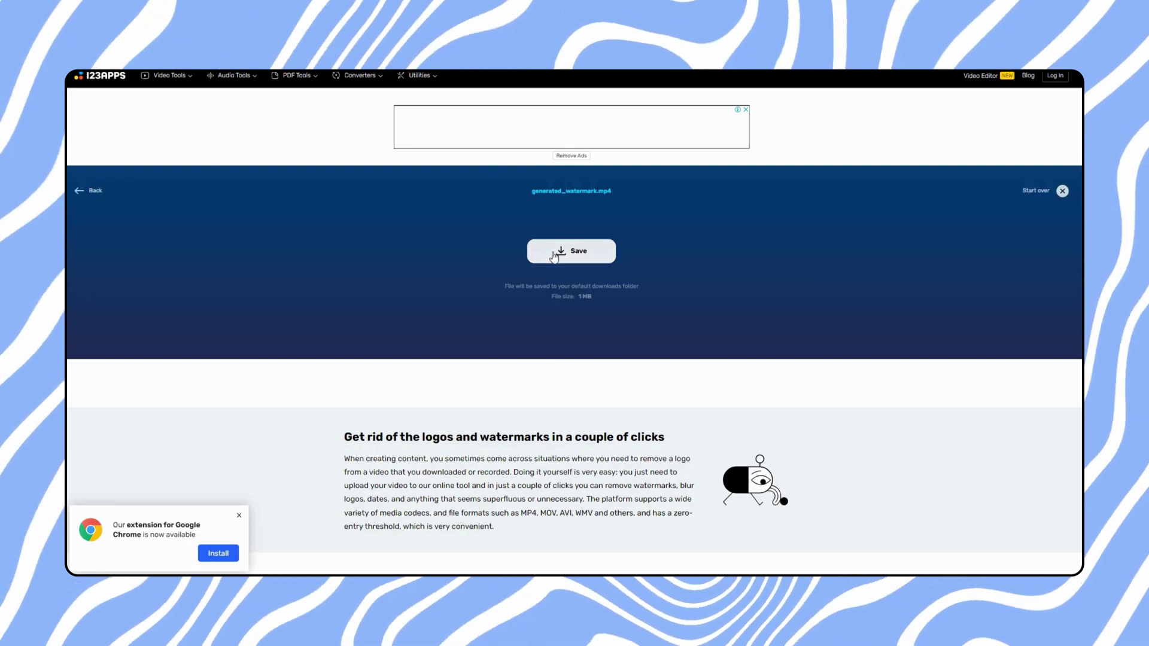
pyautogui.click(566, 251)
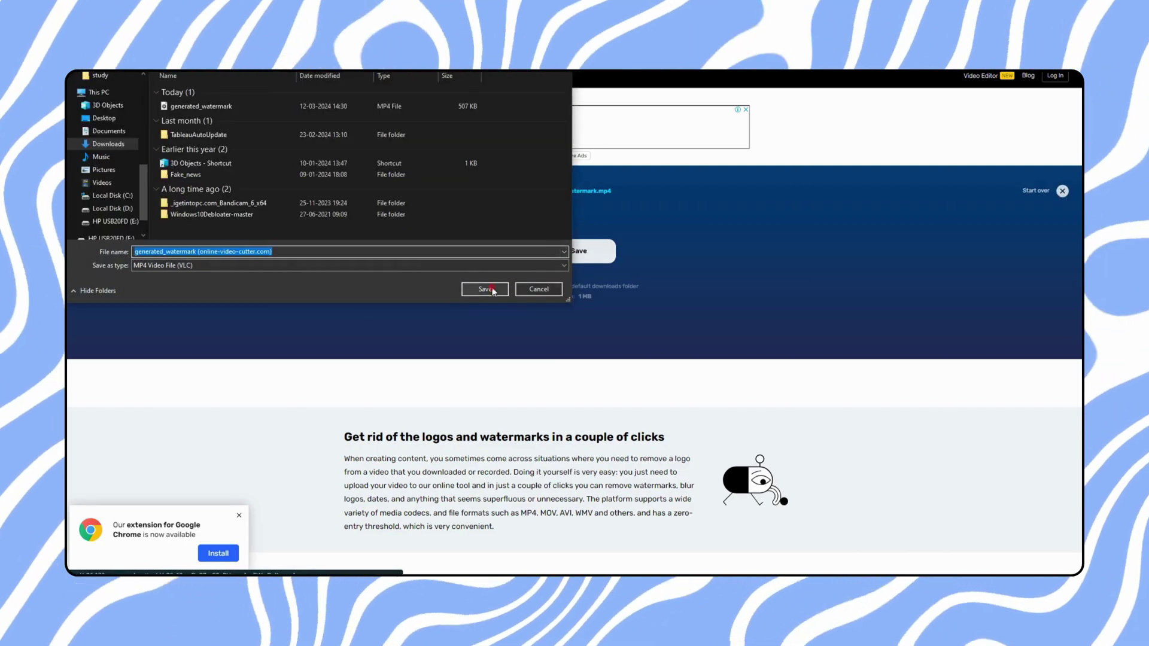